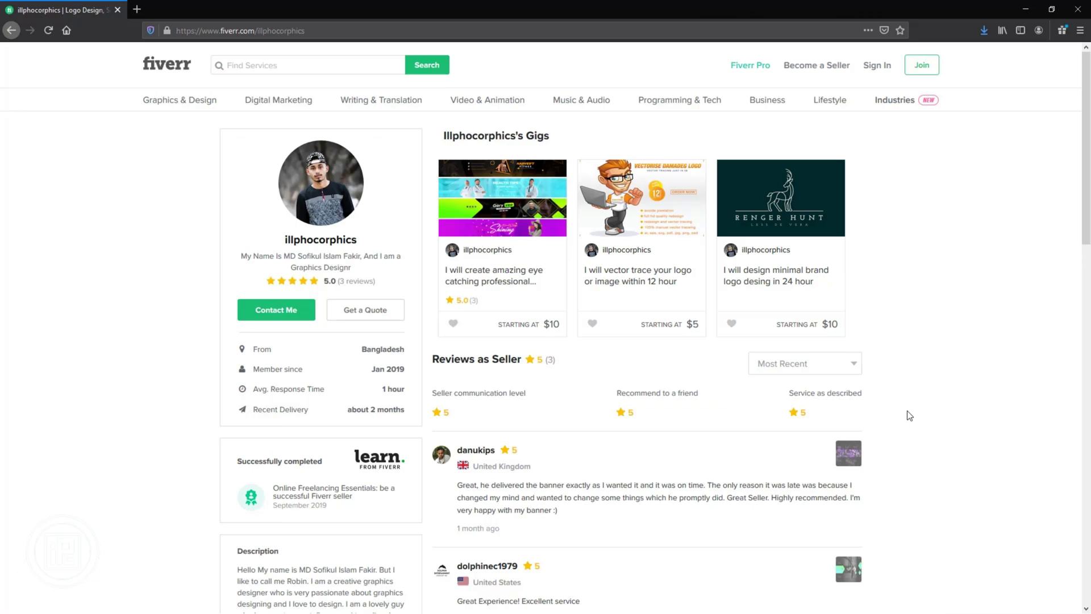
Open the seller's banner design gig from the top of their Fiverr profile page.
scroll(909, 415, "down", 1)
scroll(909, 415, "up", 1)
left_click(473, 282)
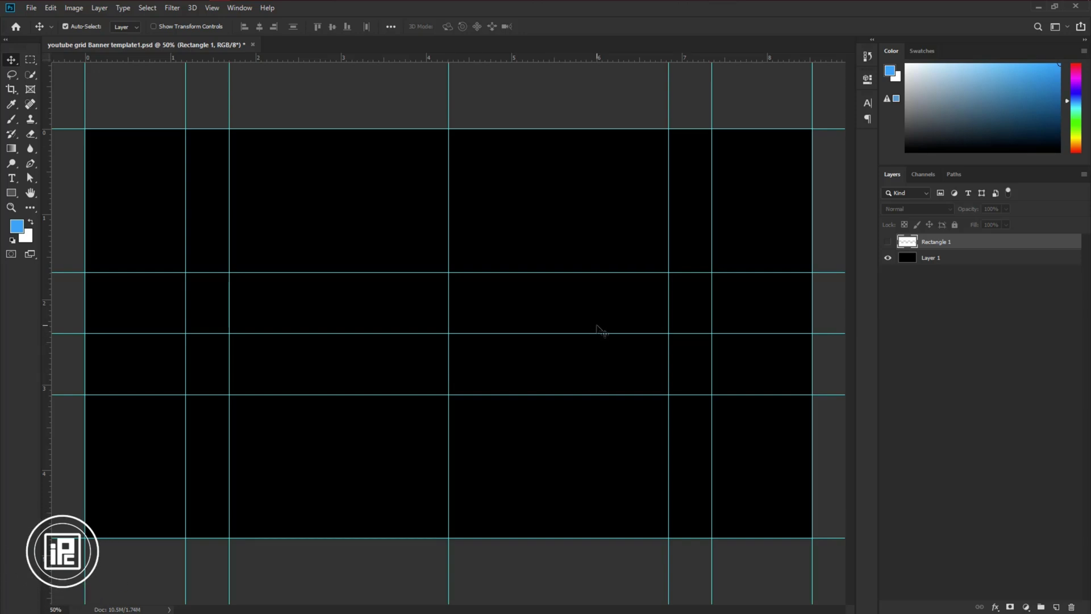
Draw an orange square with 30 px rounded corners on the black band.
left_click(888, 242)
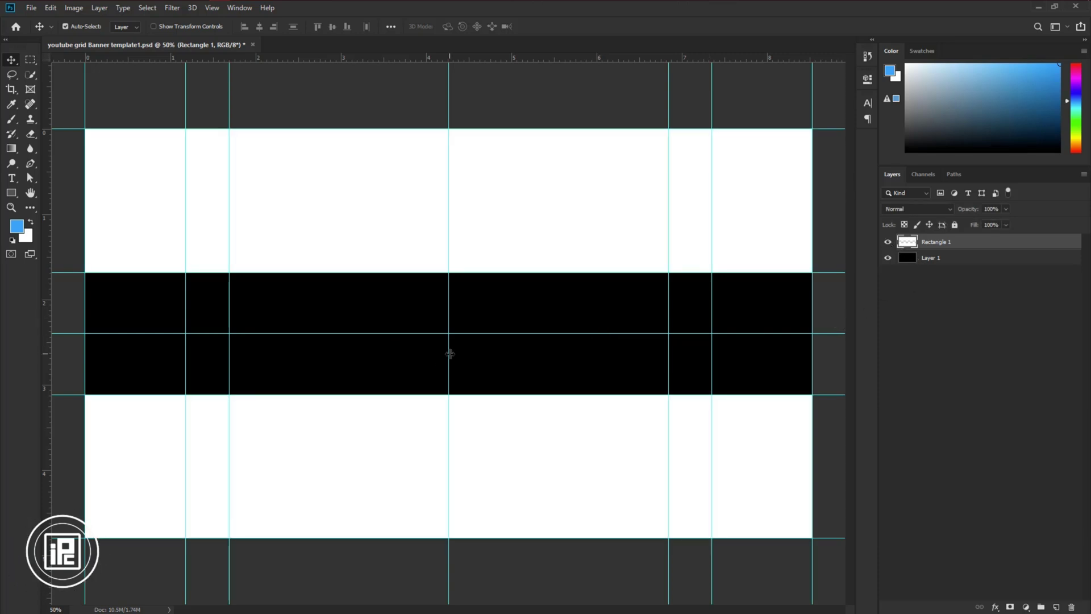
left_click_drag(12, 193, 102, 193)
left_click(128, 26)
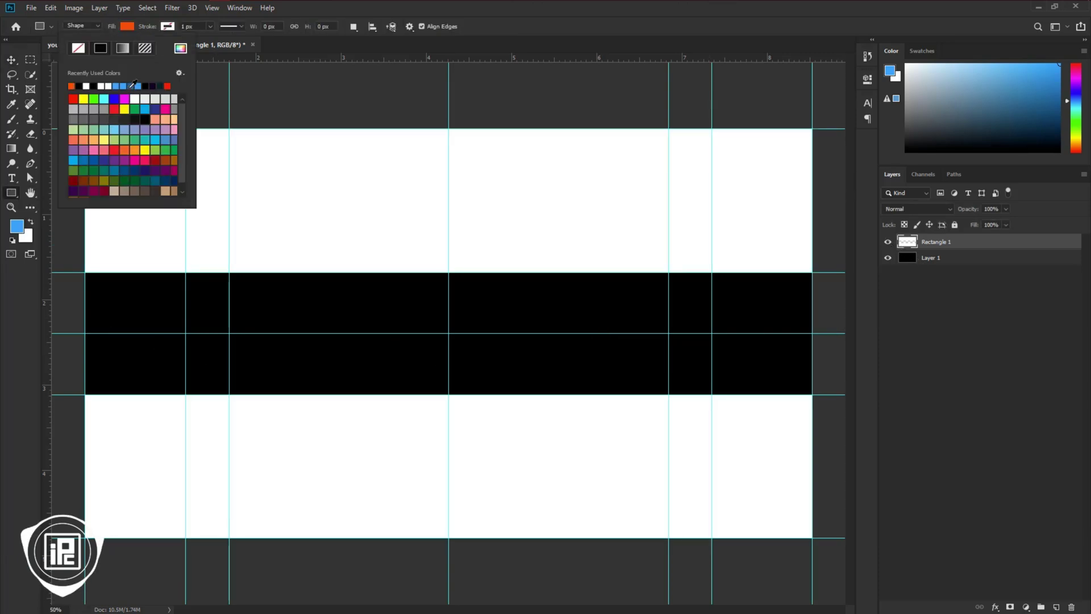
left_click(149, 106)
left_click_drag(235, 272, 336, 375)
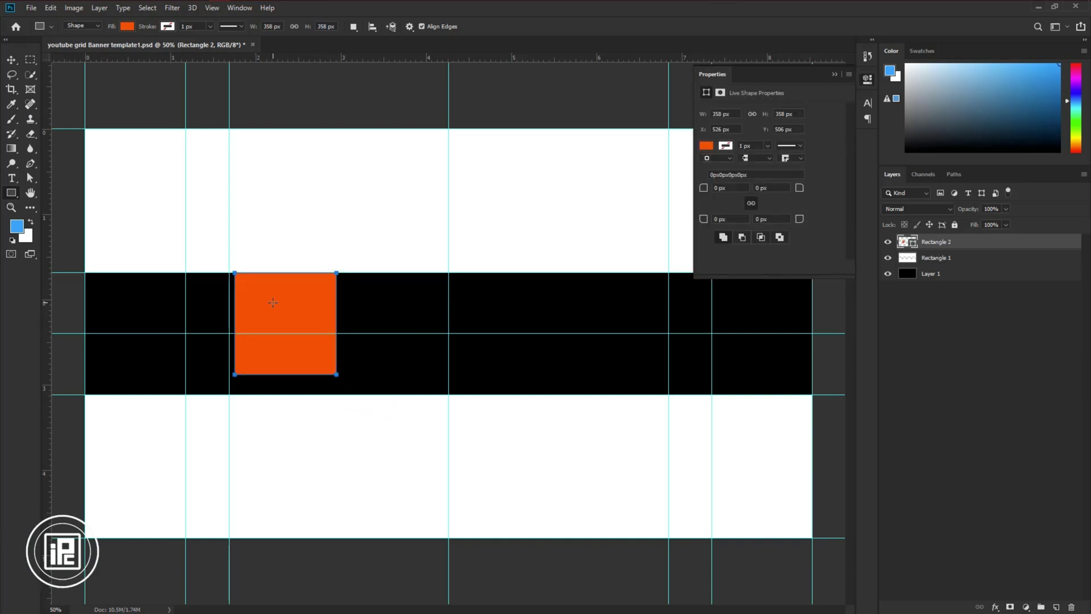
type("30")
key("Return")
Rotate the rounded square 45° into a diamond, move it left and enlarge it.
key("ctrl+t")
left_click_drag(287, 320, 297, 329)
left_click_drag(361, 419, 284, 431)
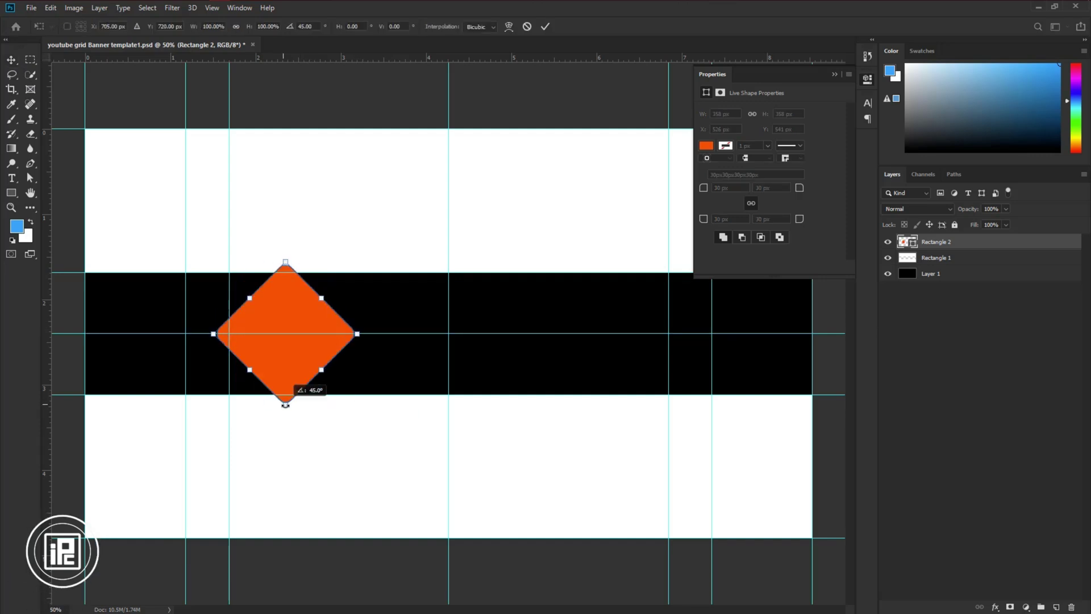
left_click_drag(249, 367, 152, 324)
left_click_drag(253, 318, 267, 322)
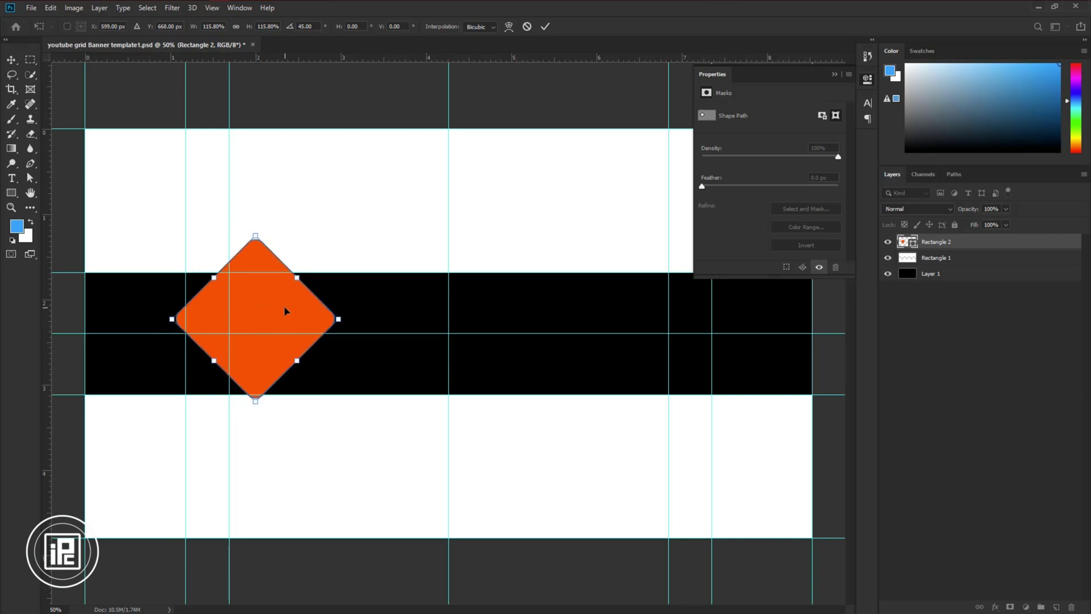
left_click_drag(172, 318, 161, 319)
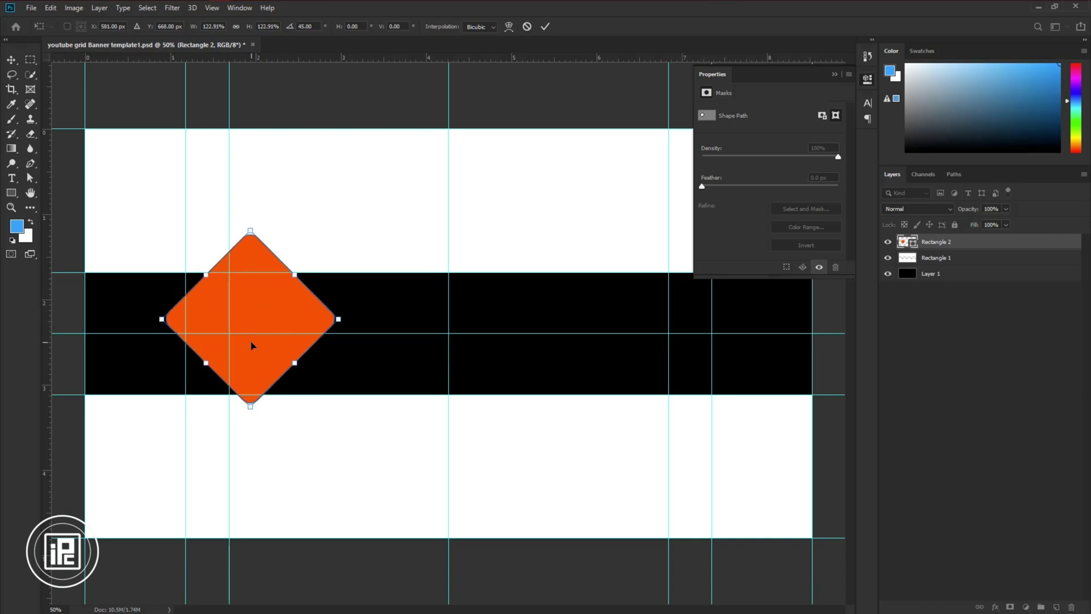
Drag the diamond's left anchors to the band's top-left and bottom-left corners, forming an arrow block.
left_click(31, 178)
left_click(85, 190)
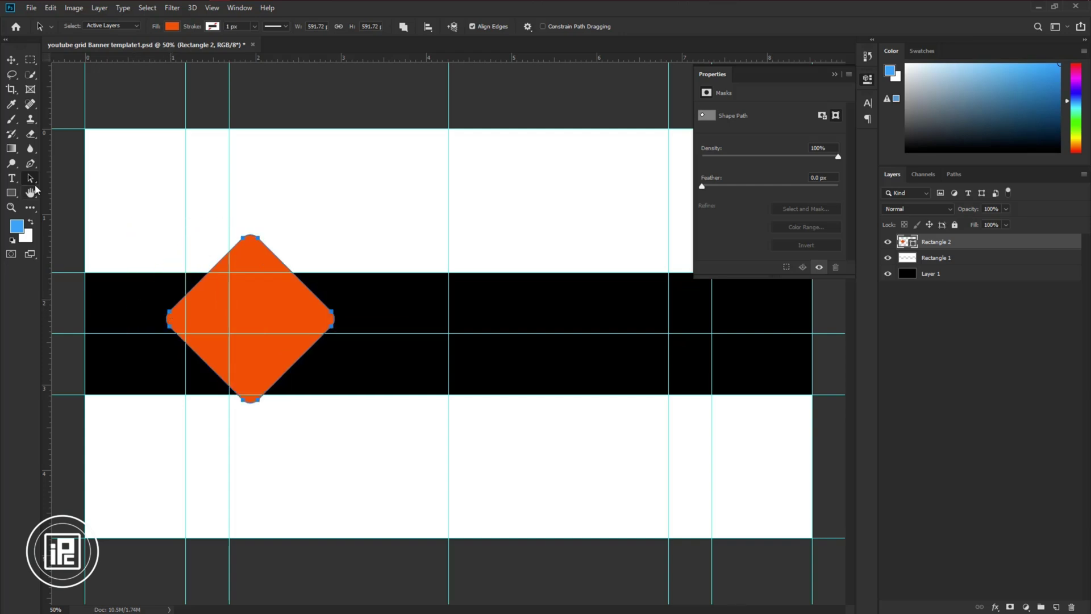
left_click(35, 180)
left_click(86, 189)
left_click_drag(168, 312, 85, 272)
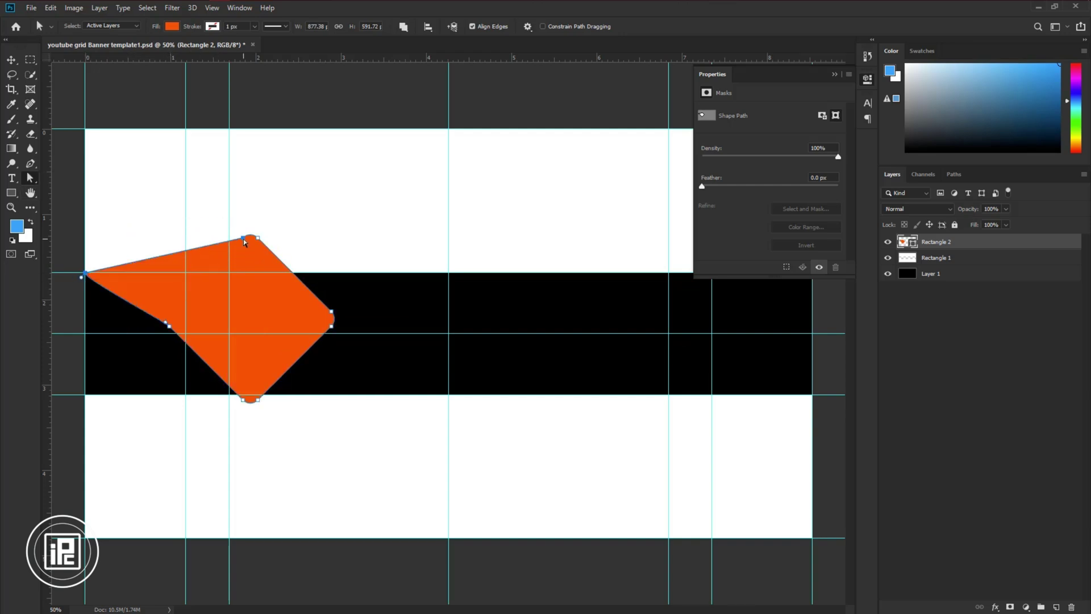
left_click_drag(244, 240, 285, 272)
left_click_drag(170, 326, 85, 392)
left_click_drag(258, 400, 236, 396)
left_click(271, 410)
Put the white rectangles layer above the arrow, shift the arrow right and extend its left side.
scroll(270, 410, "down", 1)
left_click_drag(934, 258, 951, 238)
key("v")
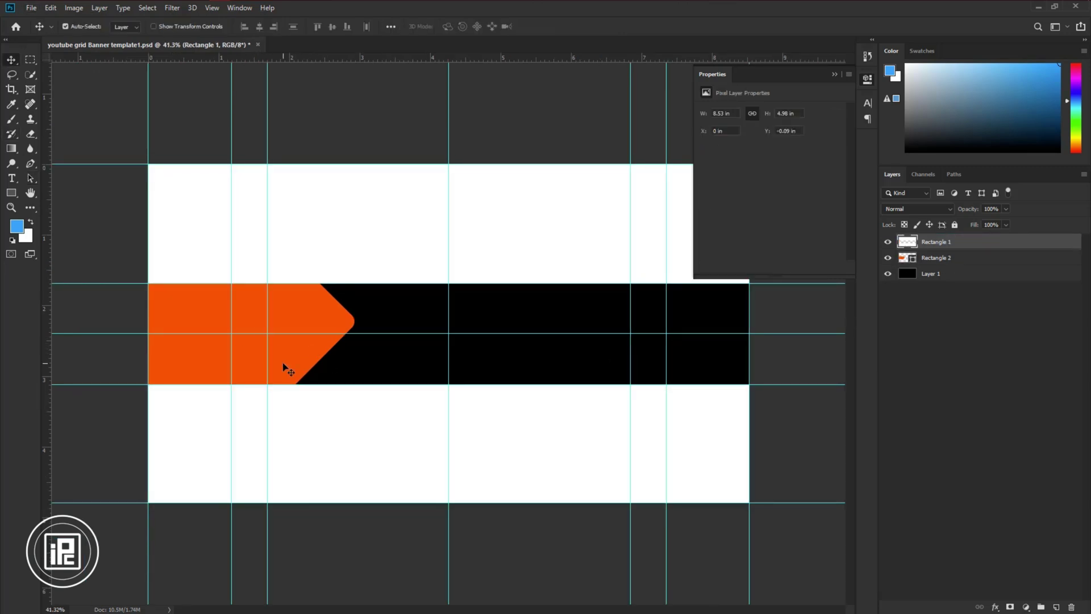
left_click_drag(284, 368, 301, 367)
right_click(32, 178)
left_click(80, 189)
left_click_drag(163, 282, 141, 283)
left_click_drag(165, 384, 127, 384)
key("v")
left_click(409, 365)
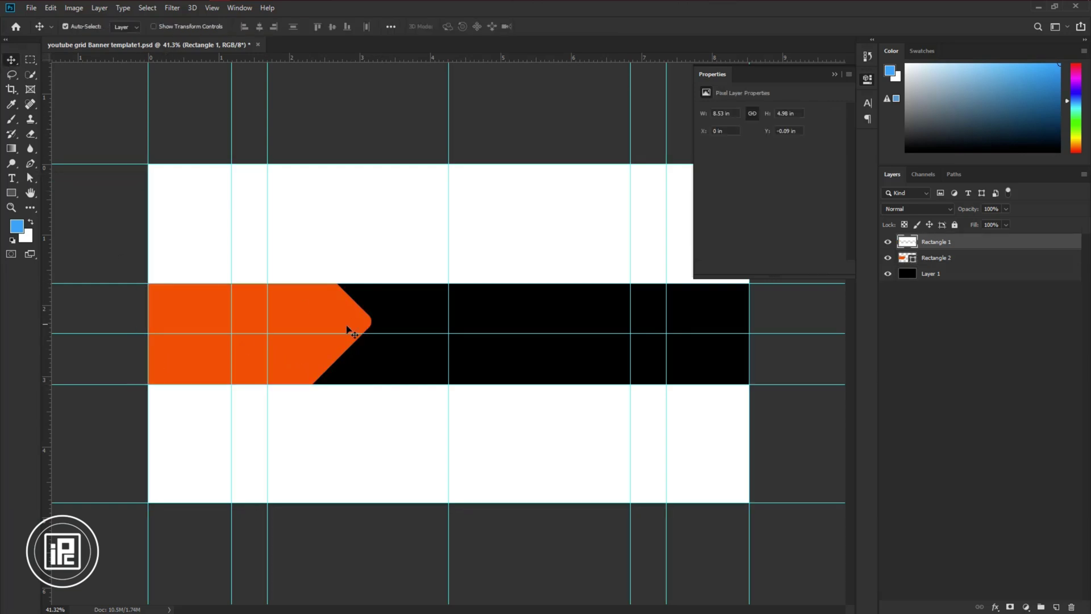
key("ctrl+plus")
Draw a small orange square with 30 px corners on the band's right and rotate it 45°.
key("u")
mouse_move(605, 304)
left_mouse_down()
mouse_move(669, 368)
mouse_move(628, 339)
left_mouse_up()
left_click(720, 187)
type("30")
key("Return")
key("ctrl+t")
left_click_drag(676, 375, 616, 380)
Duplicate the diamond into a smaller copy below-right and an enlarged copy to its right.
key("Return")
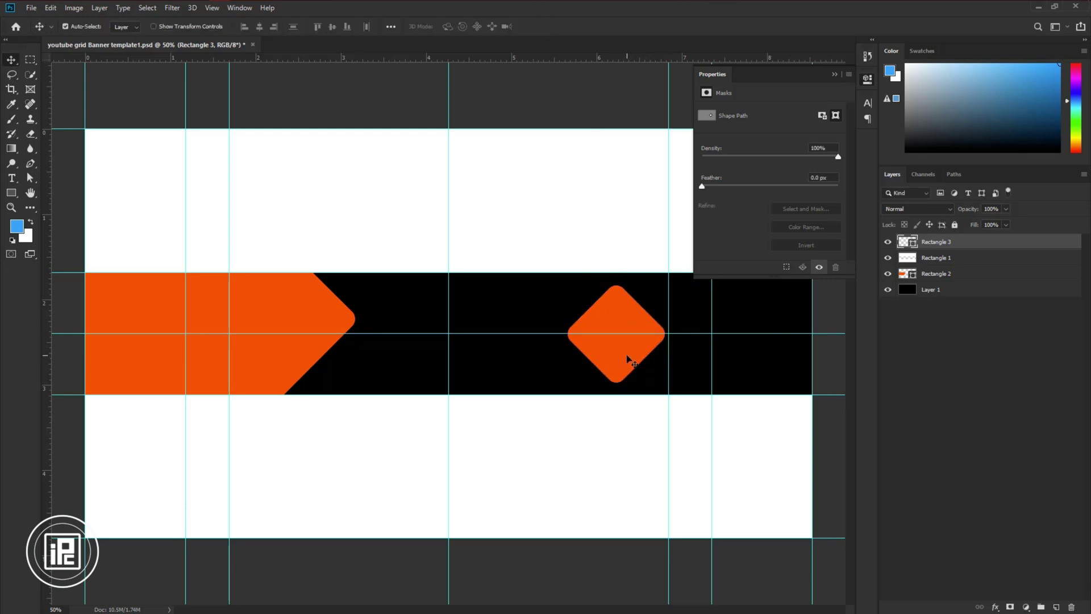
left_click_drag(626, 351, 662, 410, "alt")
key("ctrl+t")
key("Return")
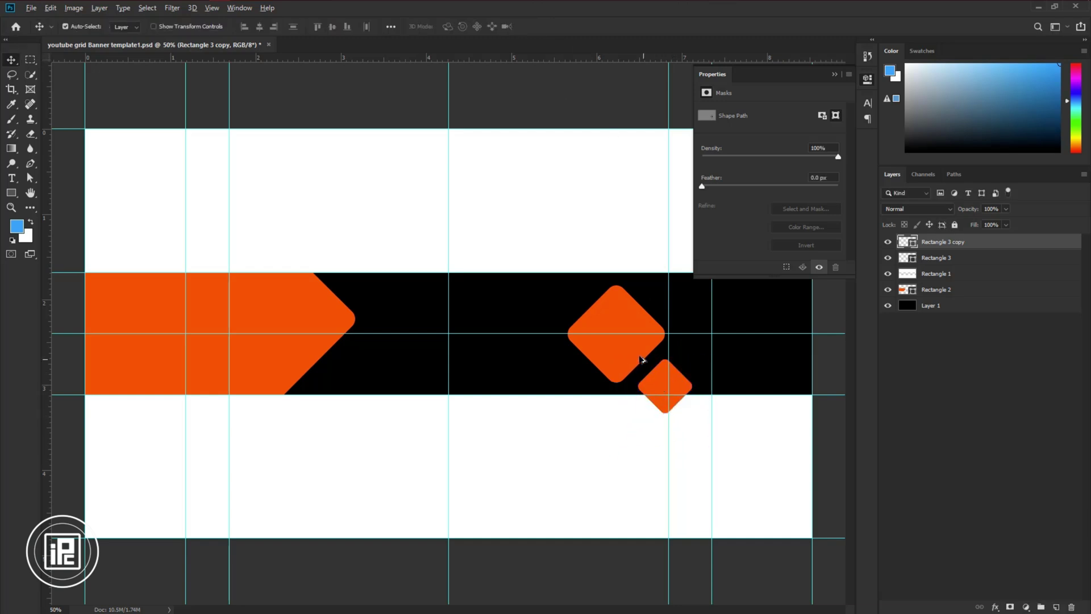
left_click_drag(633, 360, 772, 333, "ctrl+alt")
key("ctrl+t")
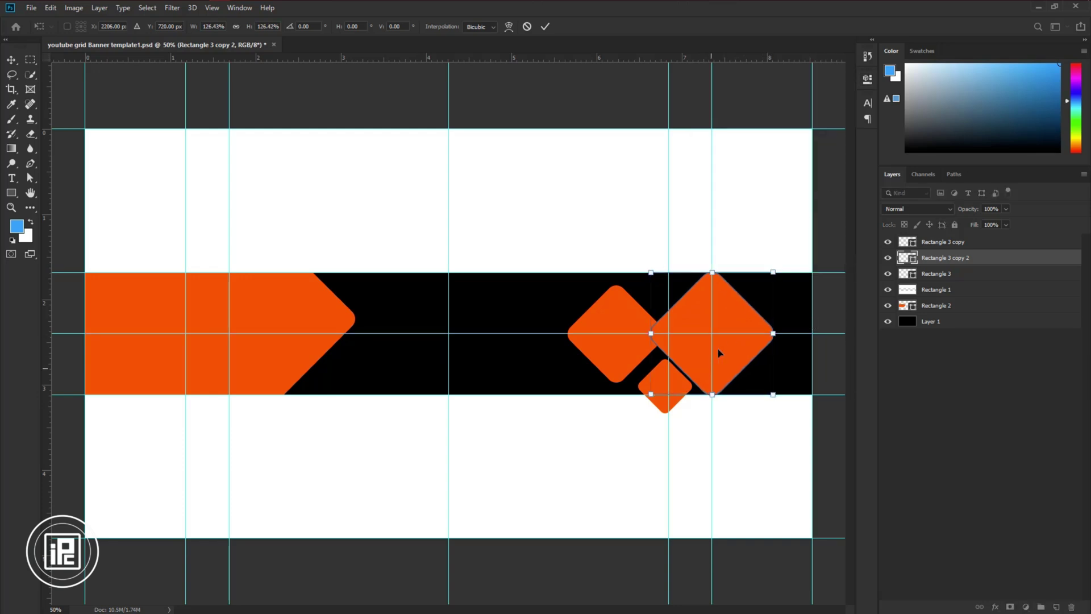
left_click(545, 26)
Make the enlarged diamond unfilled with a 4 px orange outline.
key("u")
left_click(128, 26)
left_click(78, 47)
left_click(168, 26)
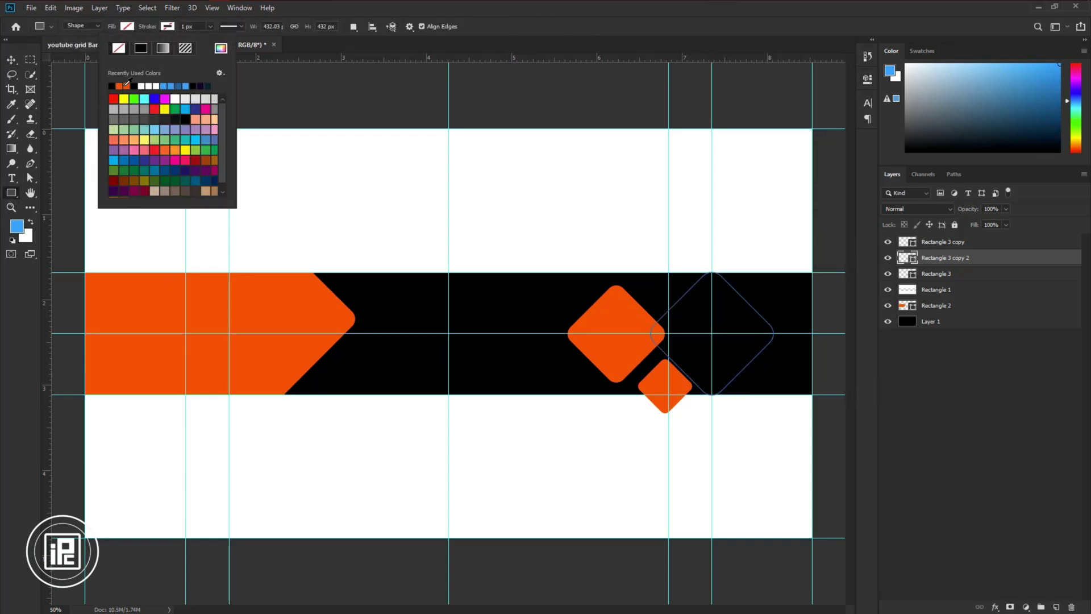
left_click(187, 26)
type("4")
key("Return")
key("v")
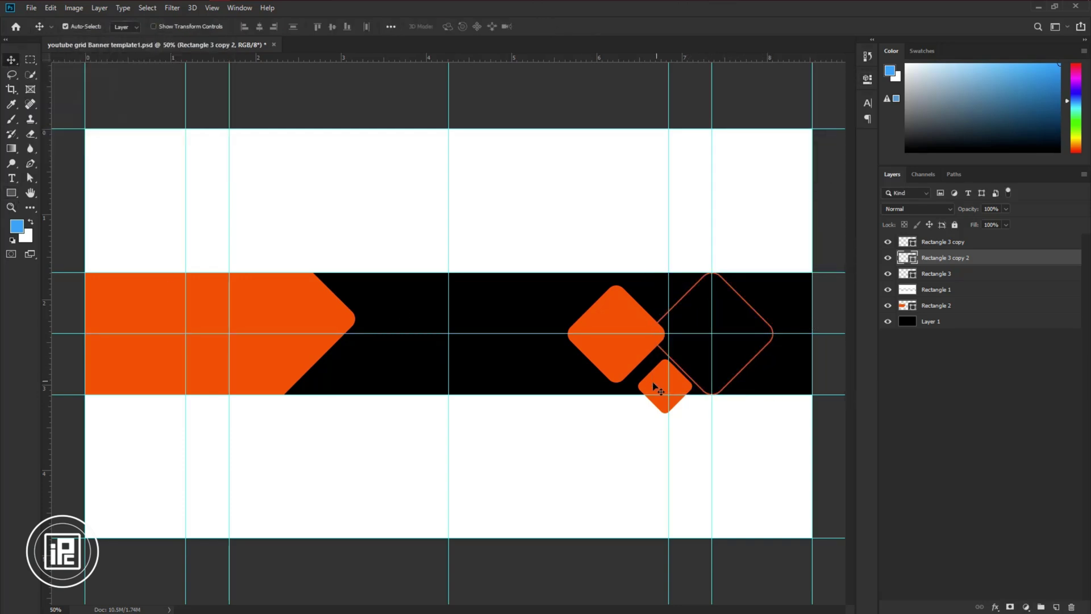
scroll(653, 383, "up", 3)
key("u")
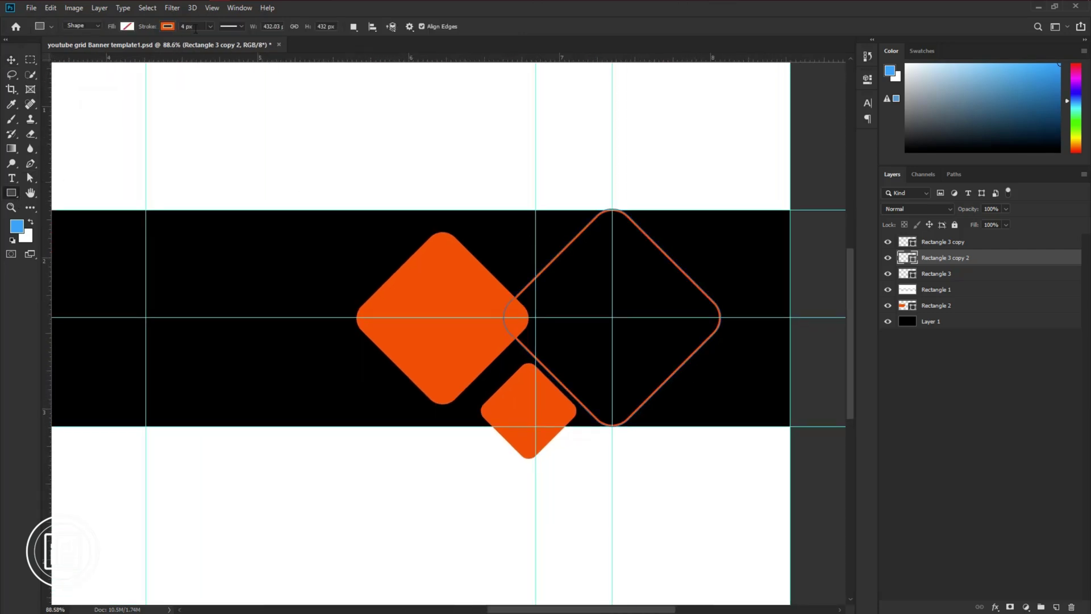
key("v")
Add a smaller outlined copy to the right and nudge the small filled diamond left.
scroll(614, 414, "down", 2)
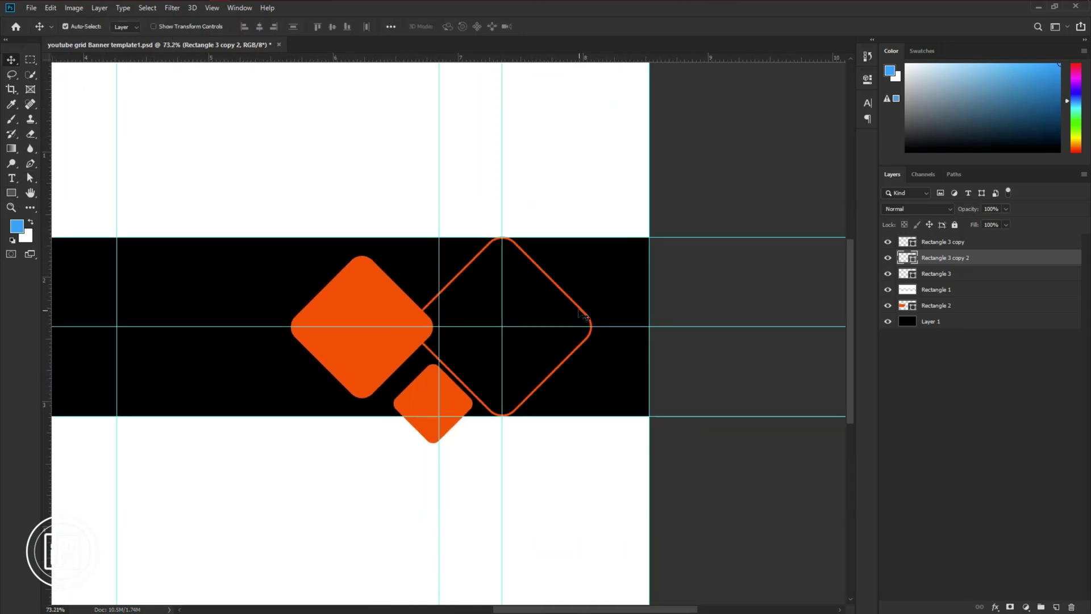
left_click_drag(574, 305, 671, 335)
key("ctrl+t")
key("Return")
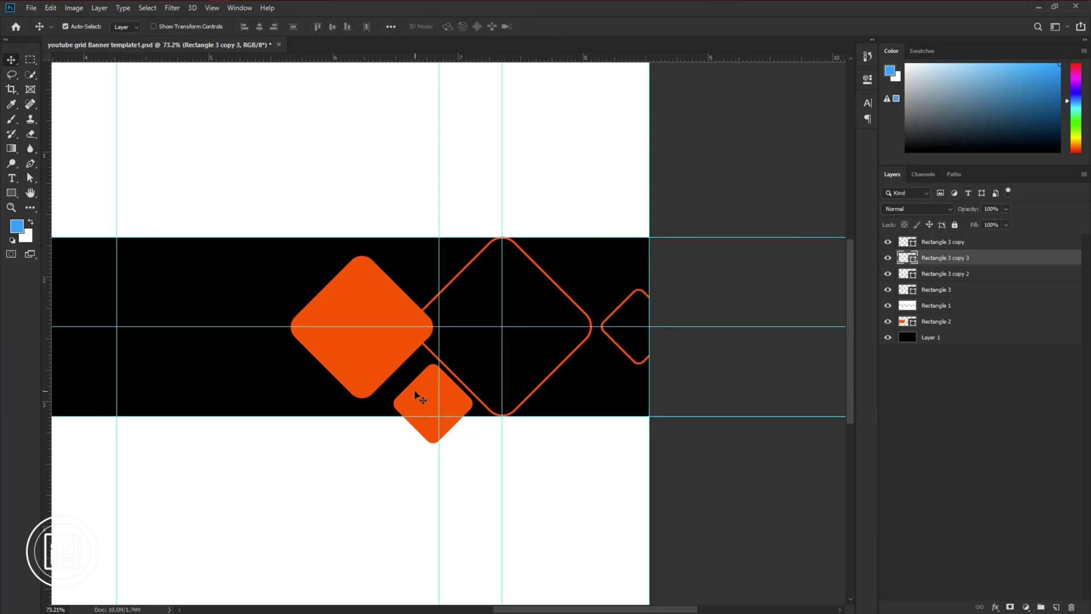
left_click_drag(427, 404, 418, 403)
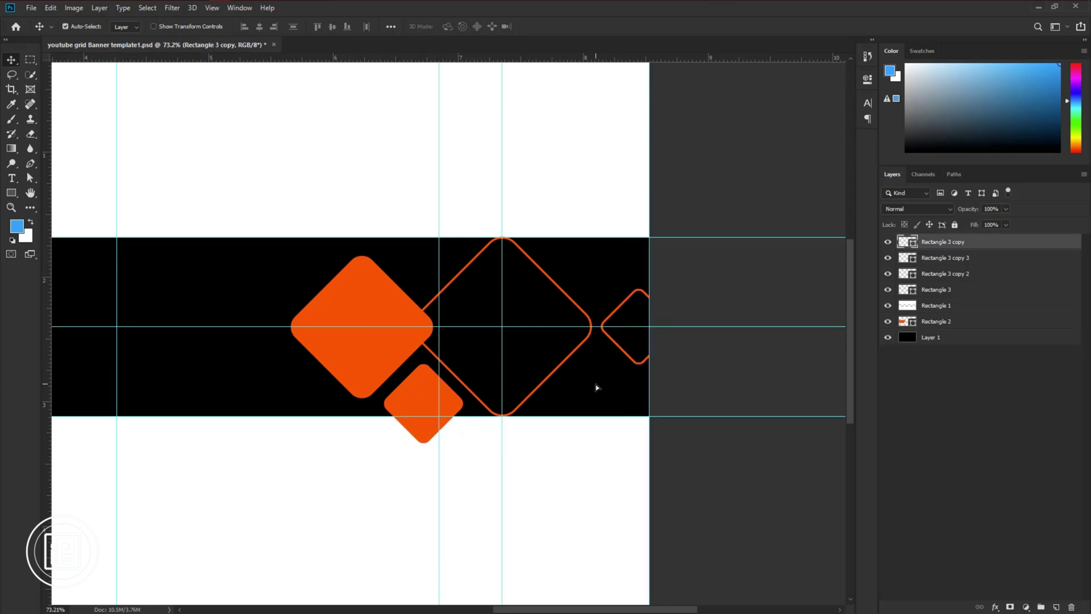
Duplicate the big filled diamond upward, move it right and shrink it.
left_click_drag(375, 358, 437, 232)
left_click_drag(458, 210, 610, 420)
key("ctrl+t")
left_click_drag(592, 492, 604, 432)
key("Return")
scroll(625, 312, "up", 2)
left_click(625, 312)
left_click_drag(599, 231, 608, 231)
Resize the top-left diamond copy smaller.
left_click(360, 178)
key("ctrl+t")
left_click_drag(376, 93, 376, 197)
left_click_drag(372, 269, 376, 283)
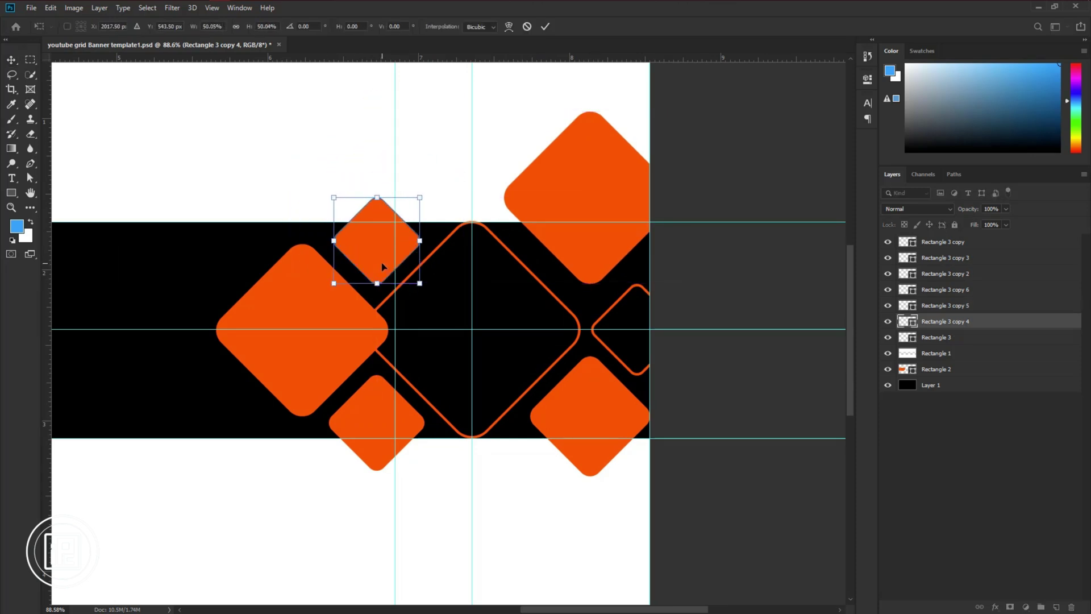
key("Return")
Give the small diamond no fill and a 5 px orange outline.
key("u")
left_click(128, 26)
left_click(66, 49)
left_click(168, 26)
left_click(117, 84)
left_click(187, 26)
type("5")
key("Return")
key("v")
Move the top-right filled diamond down slightly and enlarge the large left diamond.
left_click(268, 470)
scroll(592, 414, "right", 2)
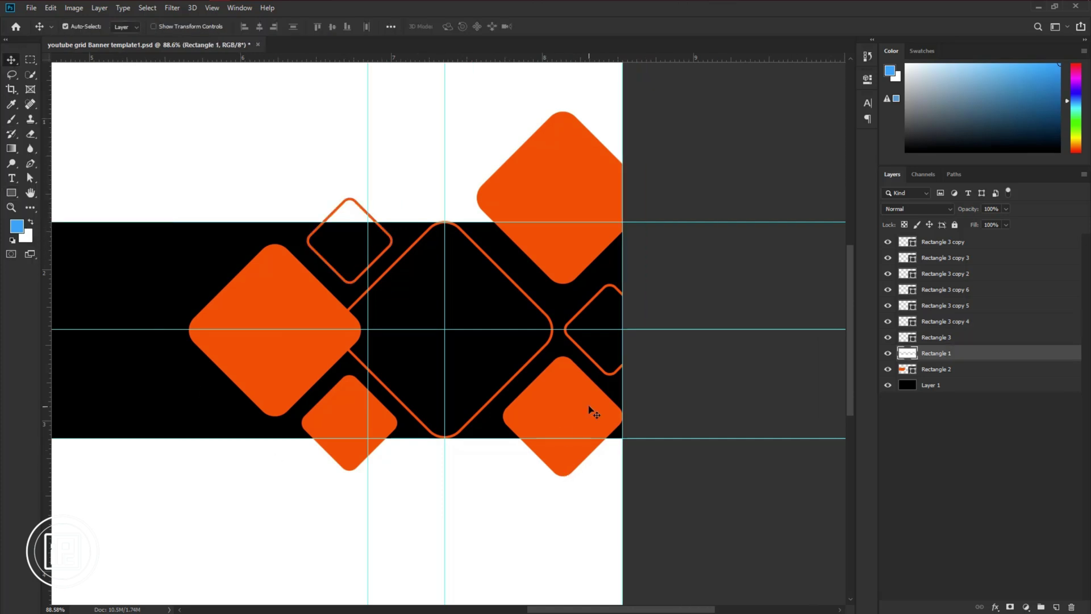
left_click(591, 414)
left_click(583, 354)
mouse_move(566, 252)
left_mouse_down()
mouse_move(568, 233)
mouse_move(564, 265)
left_mouse_up()
left_click(286, 396)
key("ctrl+t")
left_click_drag(190, 330, 175, 329)
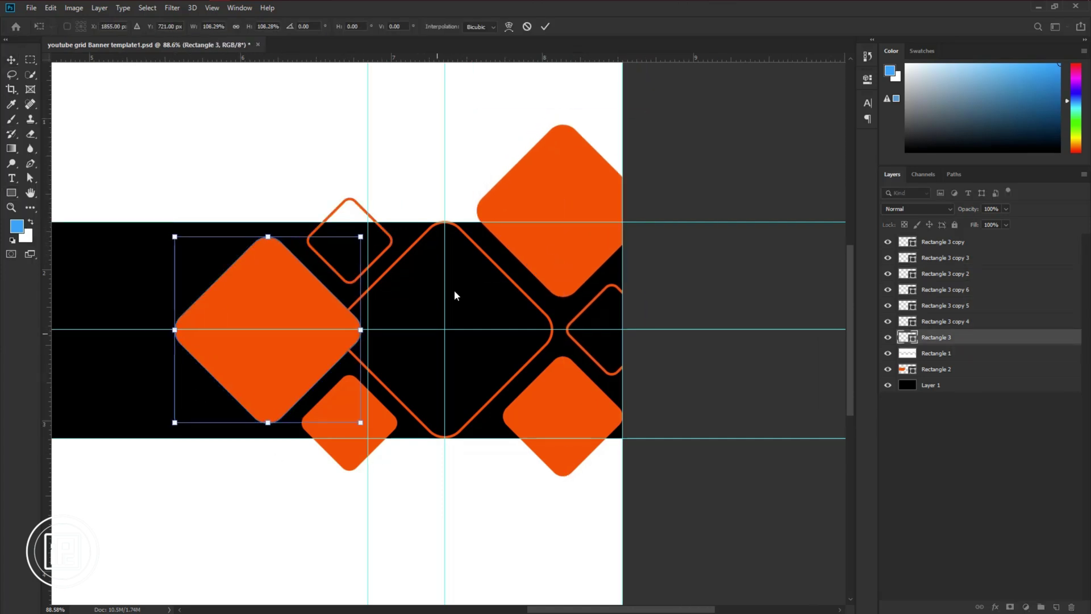
key("Return")
Move the small lower diamond slightly left and shrink it a little.
left_click_drag(357, 404, 351, 405)
key("ctrl+t")
left_click_drag(393, 470, 390, 453)
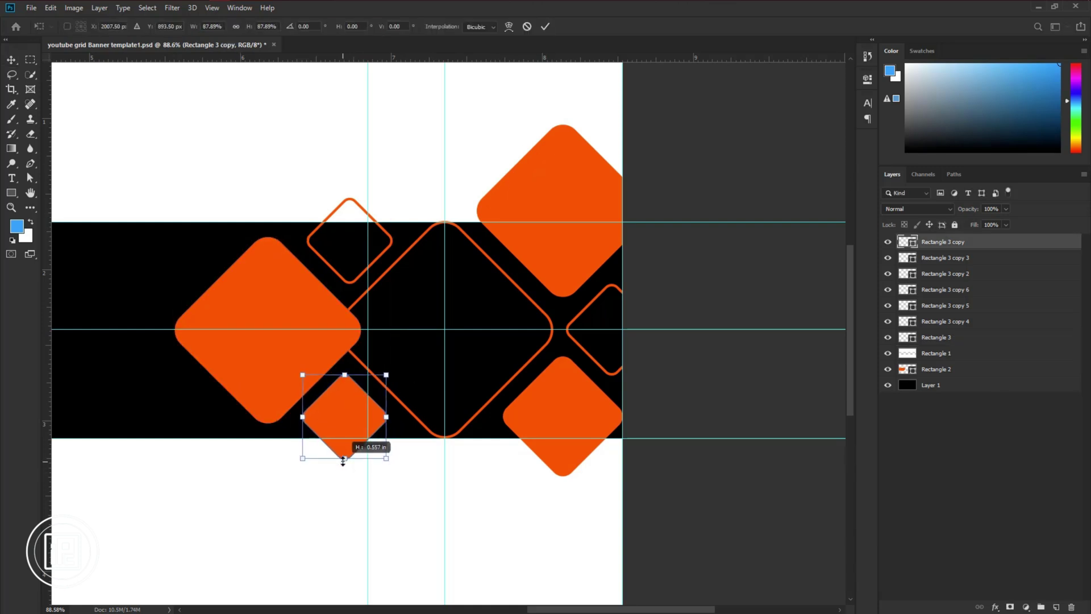
left_click(549, 27)
scroll(488, 222, "down", 3)
left_click(488, 222)
scroll(487, 222, "left", 5)
scroll(375, 302, "down", 1)
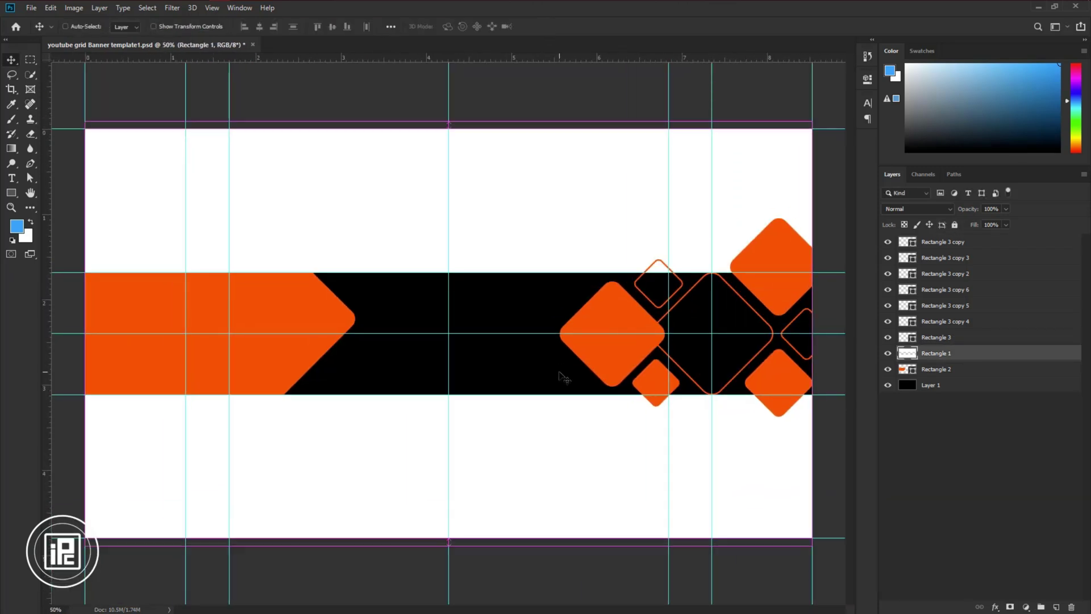
Duplicate the large left diamond (Rectangle 3) and set the copy's fill to none.
left_click(621, 364)
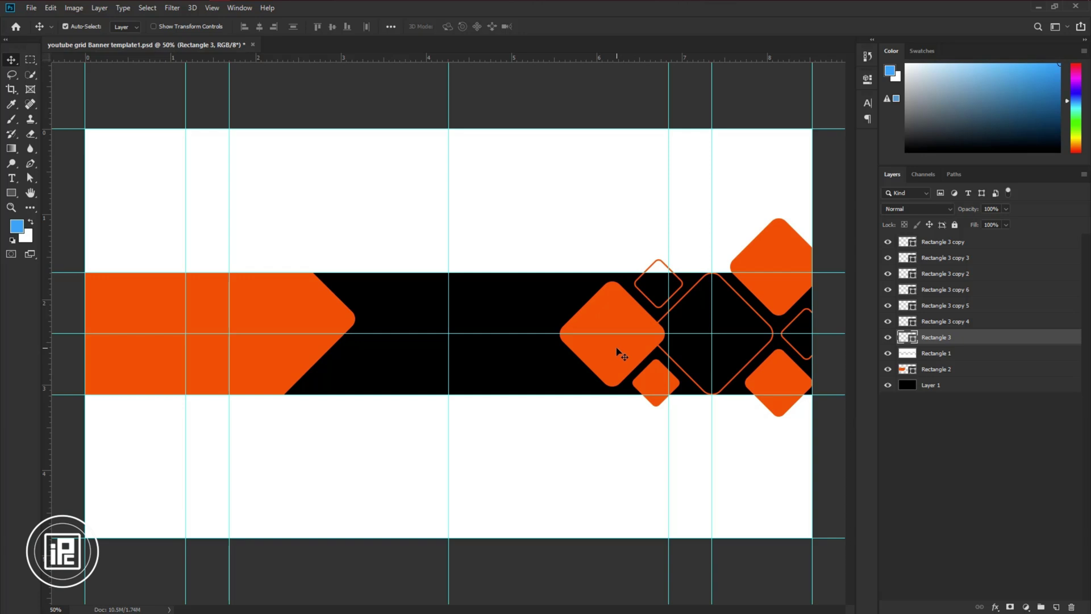
key("ctrl+j")
key("u")
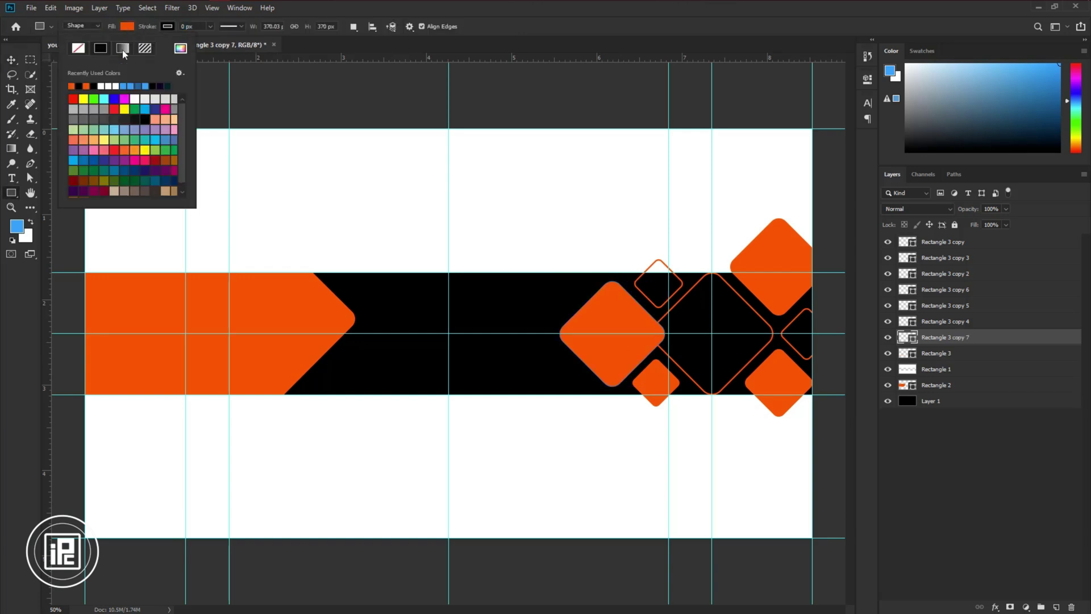
left_click(104, 54)
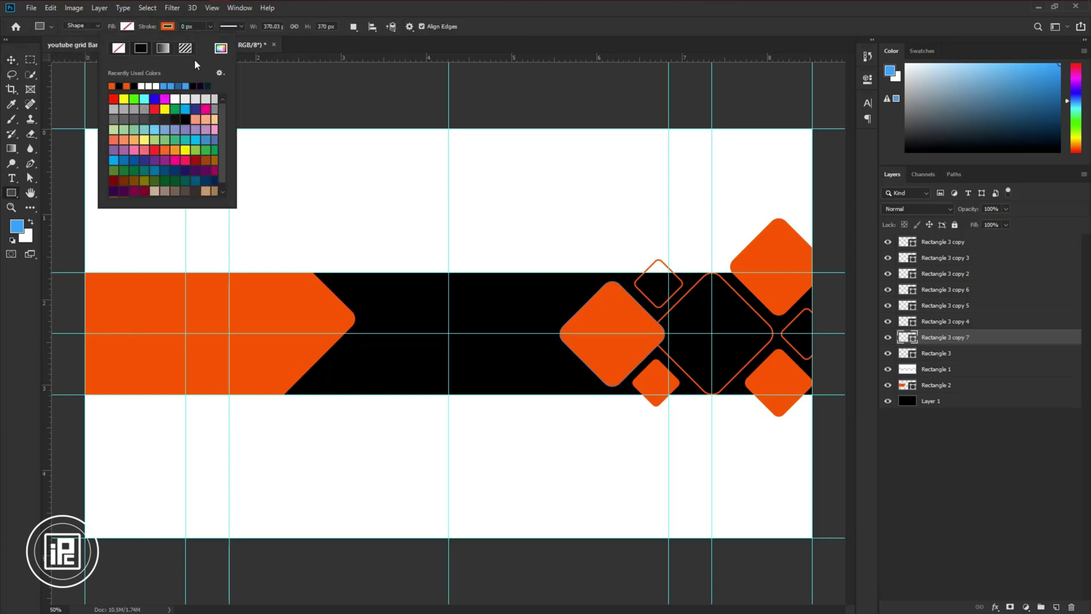
left_click(197, 27)
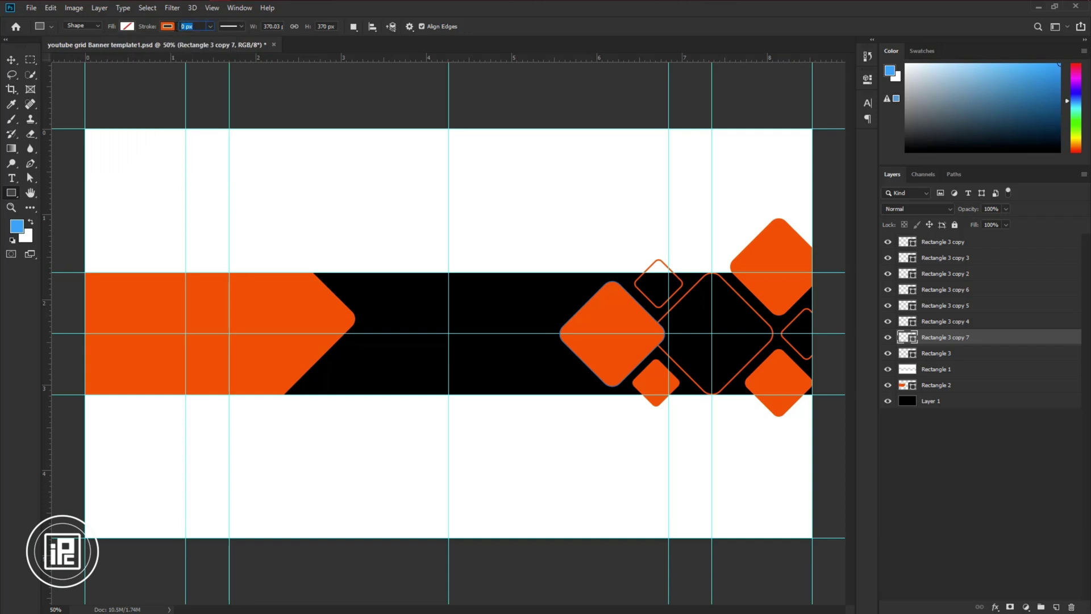
Give the first copied diamond a green gradient overlay, choosing the green gradient colours.
double_click(1006, 339)
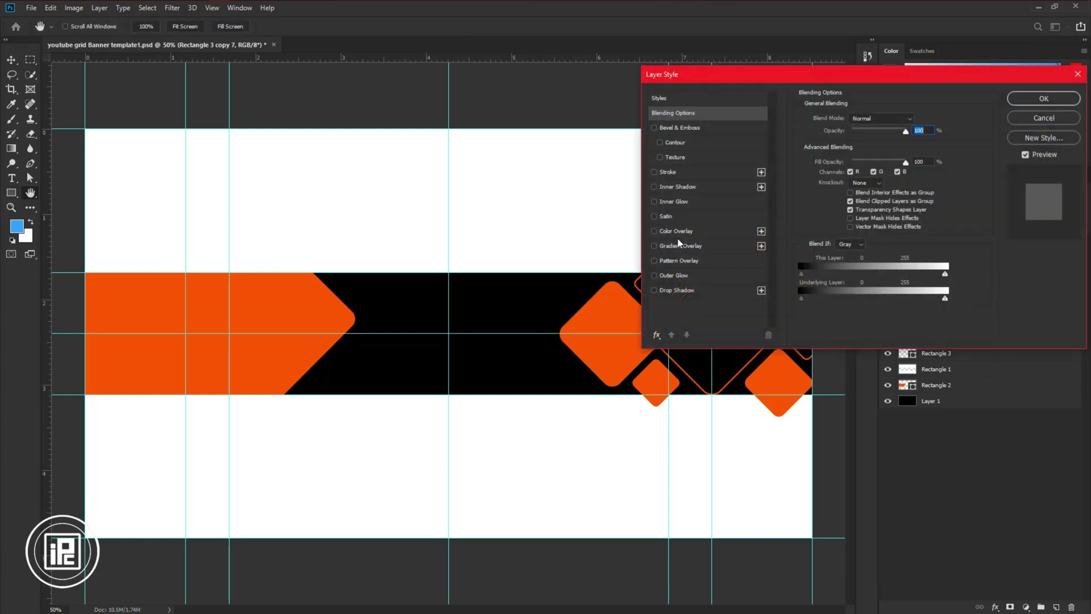
left_click(681, 247)
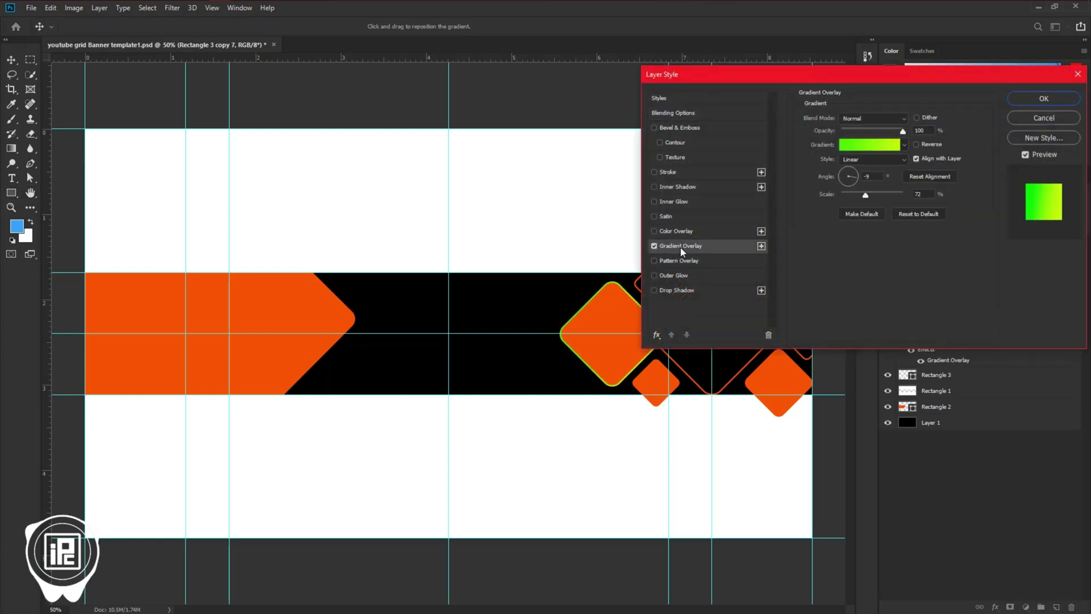
left_click(861, 146)
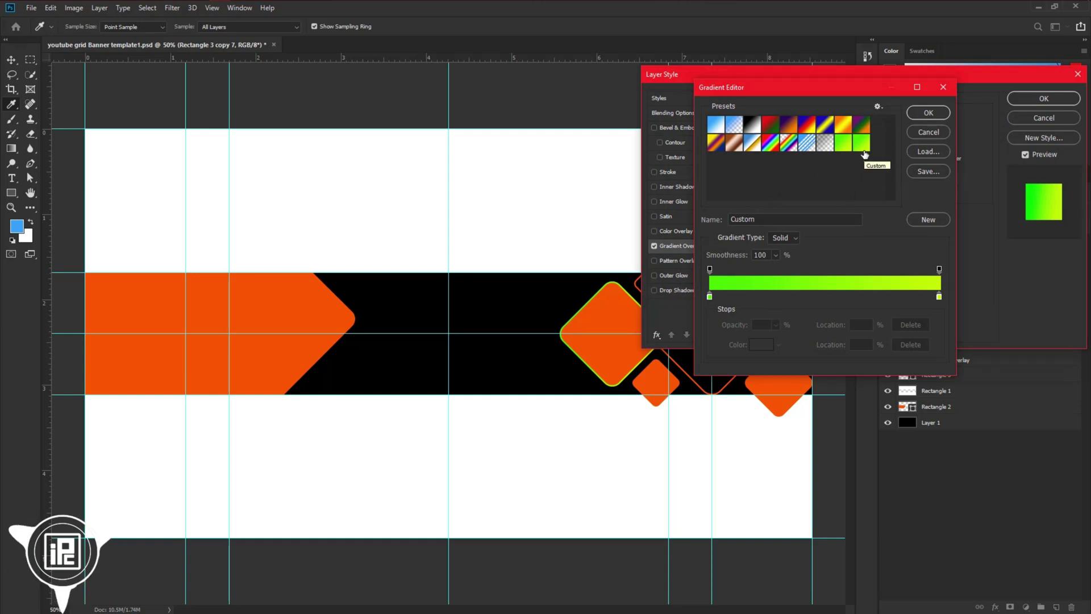
left_click(932, 114)
left_click(1019, 100)
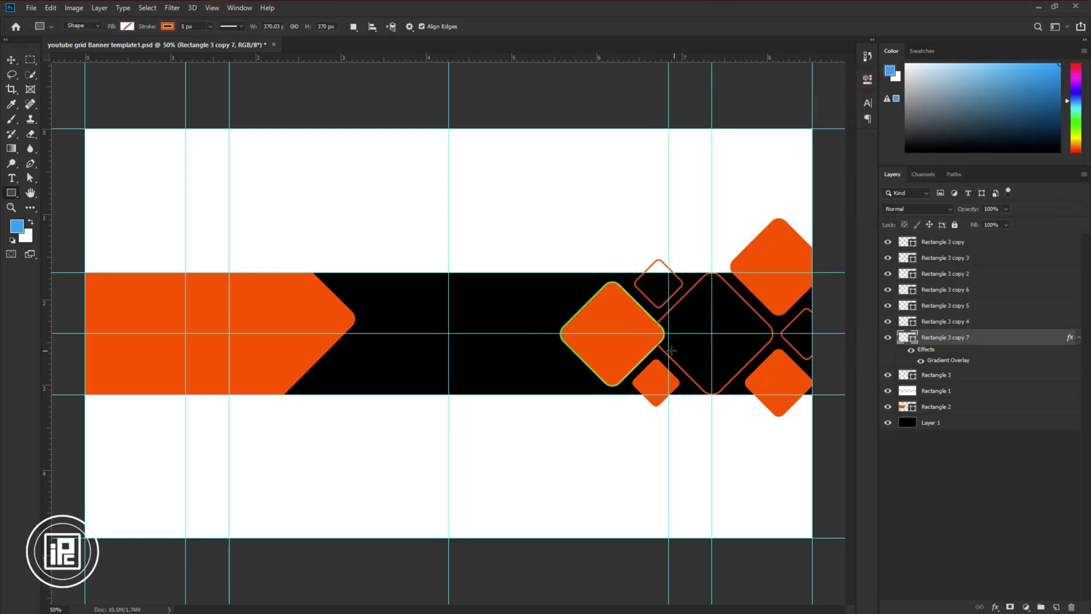
key("h")
Apply the green gradient overlay to Rectangle 3 copy, adjusting its angle, and to Rectangle 3 copy 4.
double_click(989, 243)
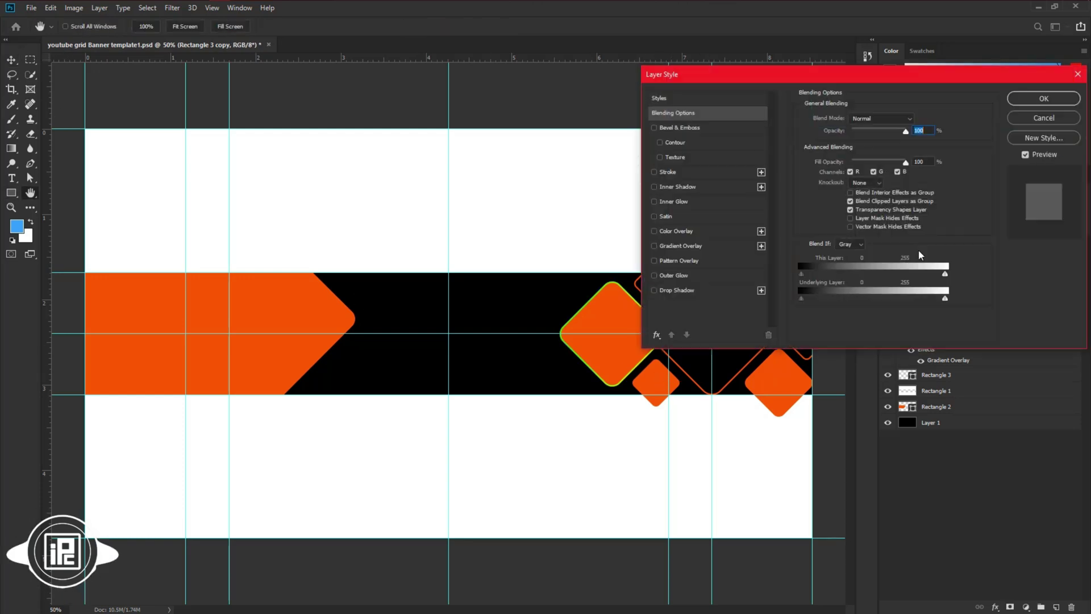
left_click(692, 247)
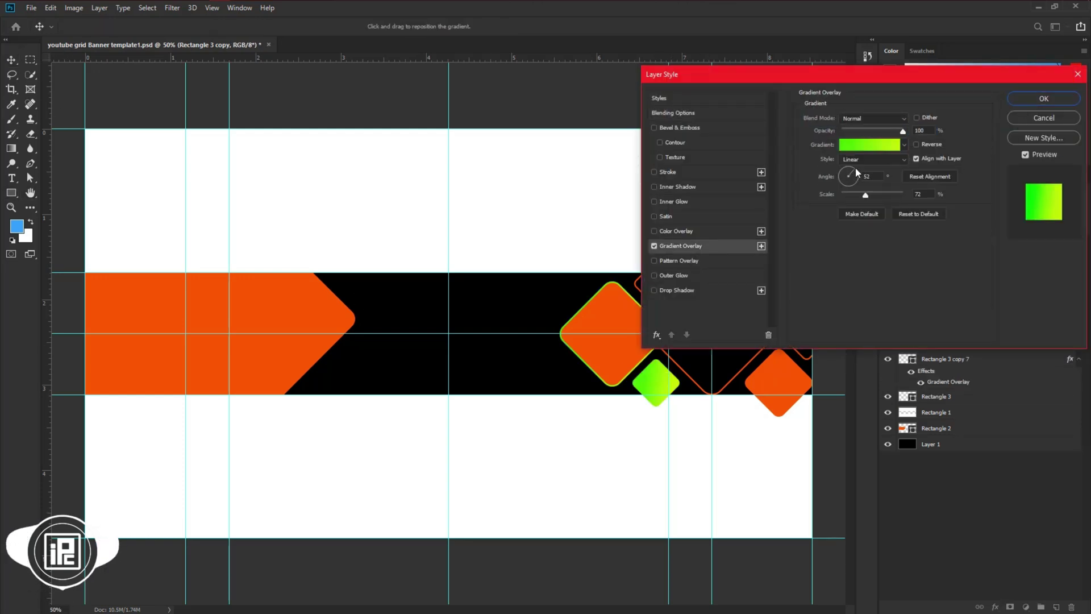
left_click(853, 173)
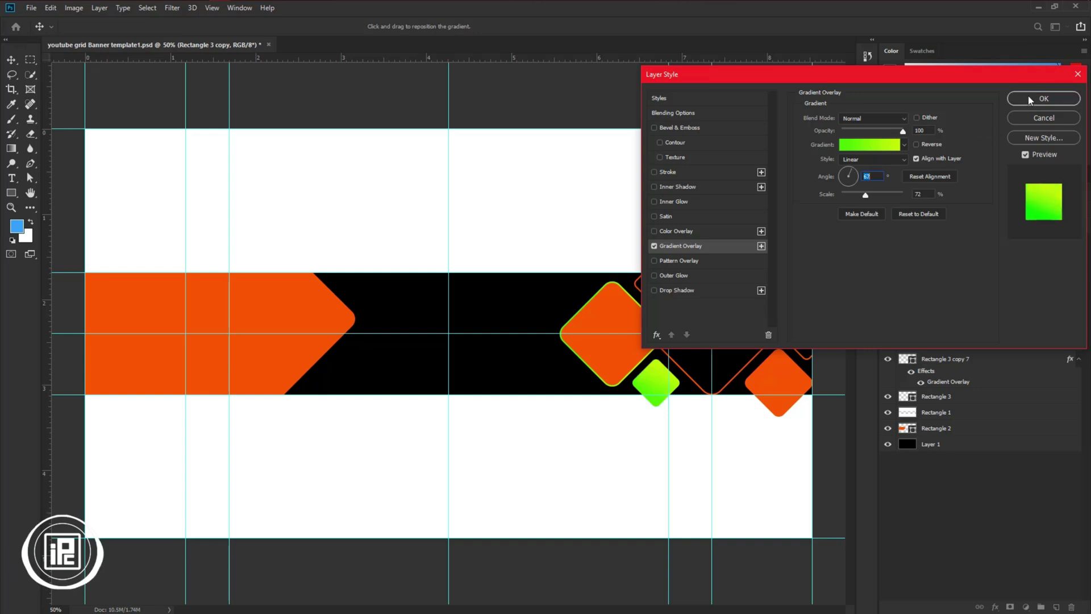
key("Return")
left_click(1012, 343)
double_click(1012, 344)
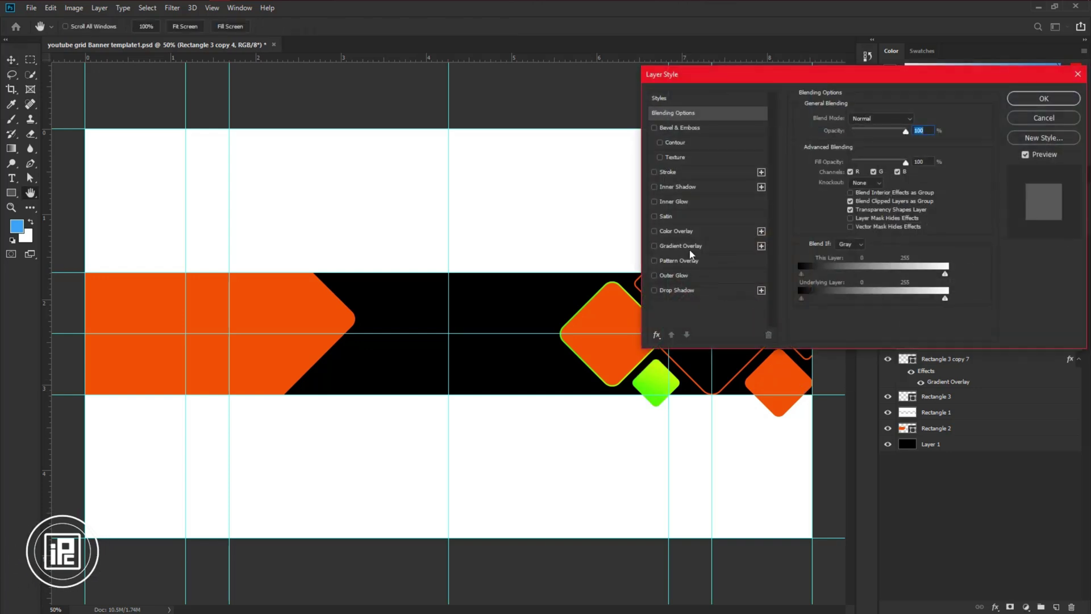
left_click(688, 247)
left_click(1043, 99)
Apply the same green gradient overlay to Rectangle 3 copy 2 and Rectangle 3 copy 6.
left_click(753, 311)
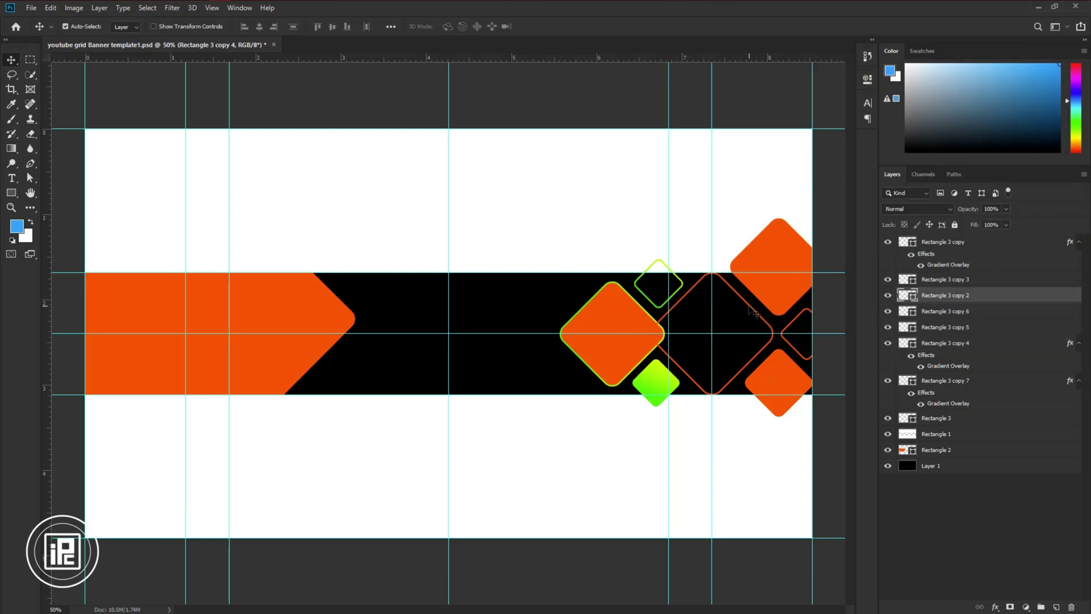
double_click(1009, 297)
left_click(688, 246)
left_click(1043, 99)
left_click(1013, 336)
double_click(1013, 336)
left_click(688, 246)
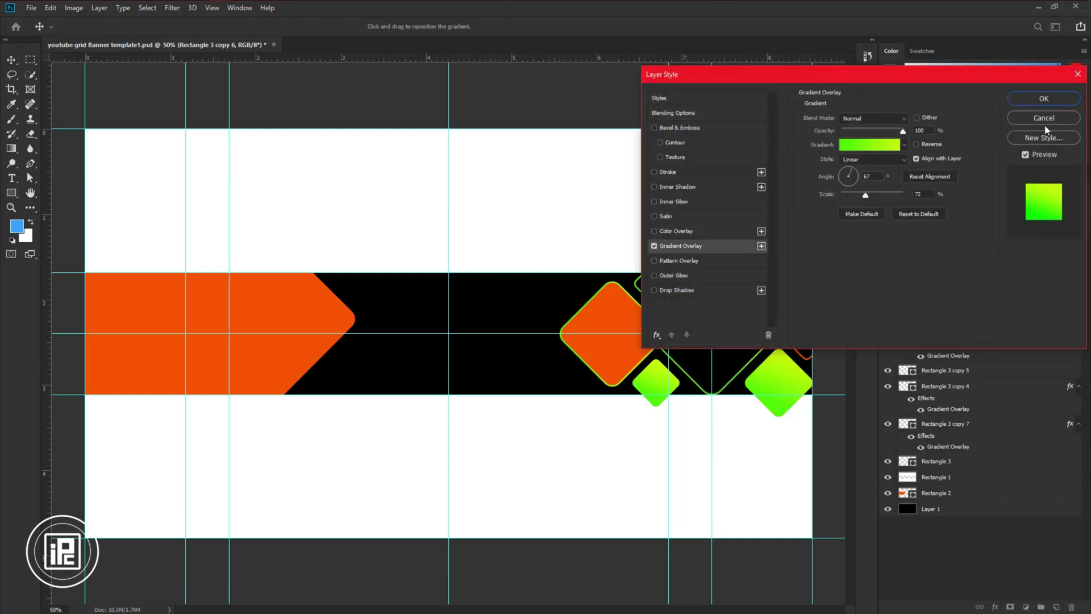
left_click(1043, 100)
Apply the green gradient overlay to Rectangle 3 copy 5 and the top diamond, Rectangle 3 copy 3.
left_click(846, 292)
double_click(1021, 373)
left_click(688, 246)
left_click(1043, 100)
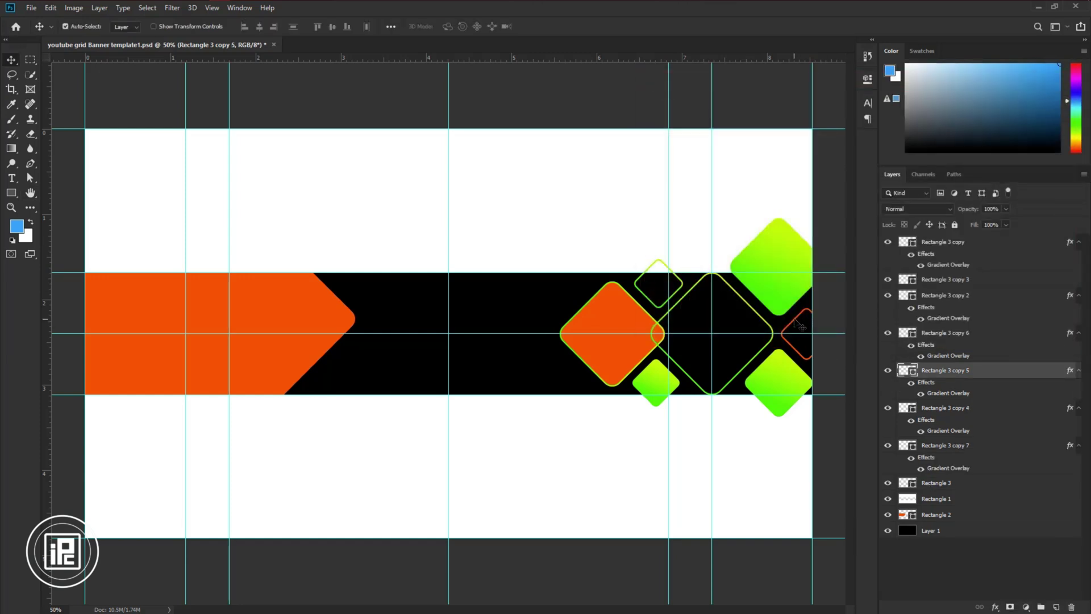
left_click(960, 530)
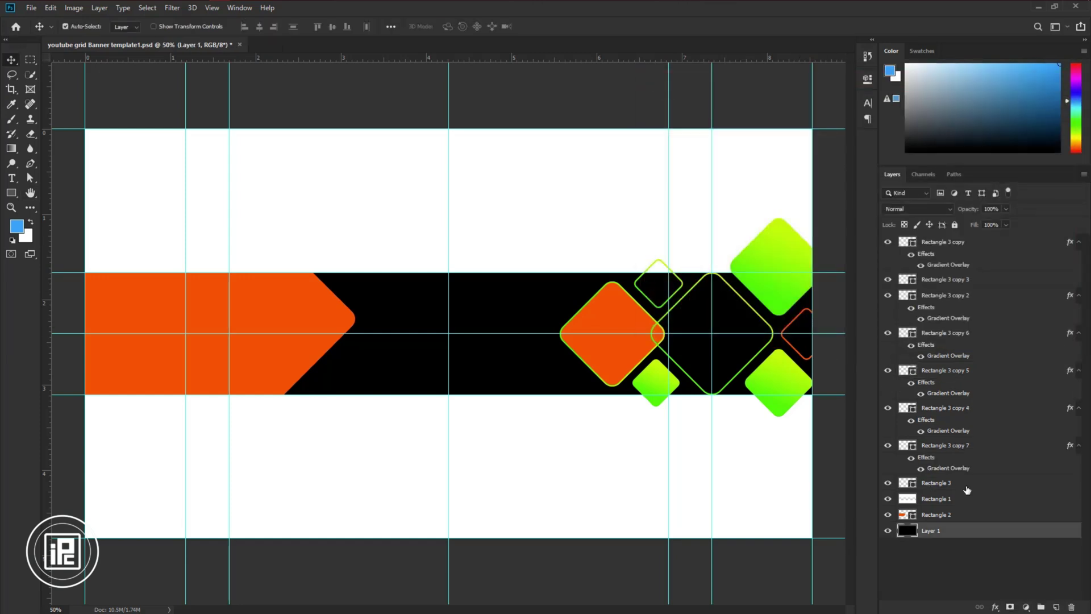
left_click(794, 328)
double_click(1049, 284)
left_click(681, 245)
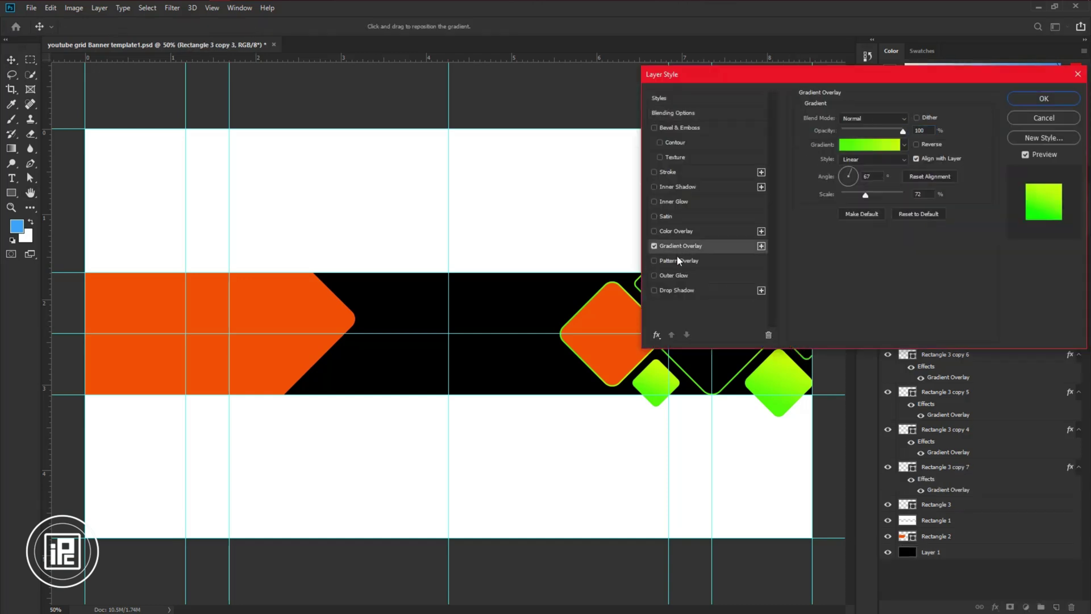
left_click(1032, 101)
Revisit and reconfirm the gradient overlay settings on Rectangle 3 copy 5 and copy 6.
double_click(959, 415)
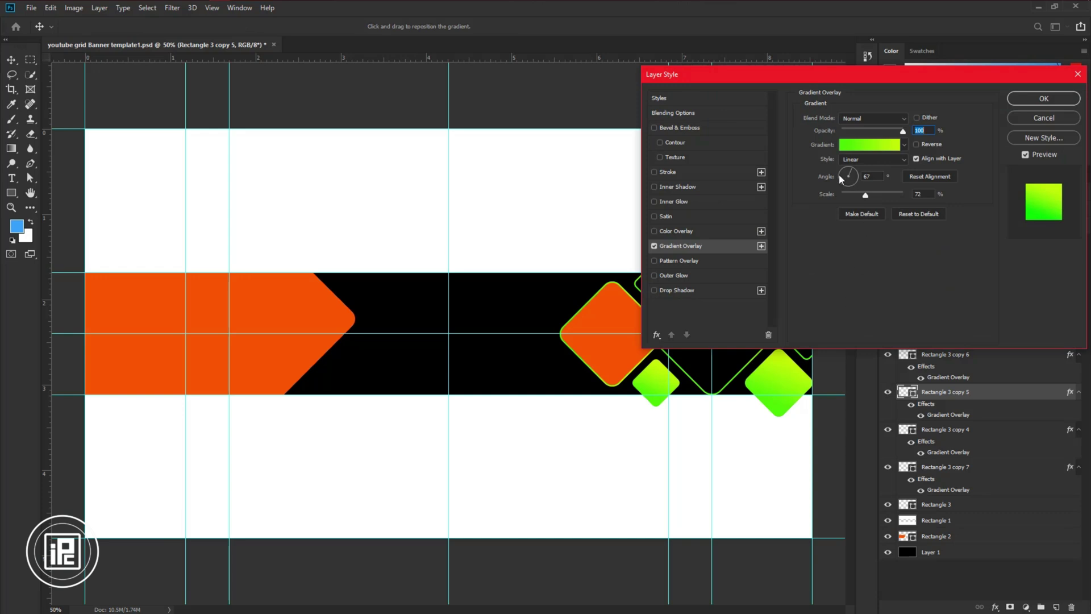
left_click(1044, 98)
left_click(981, 373)
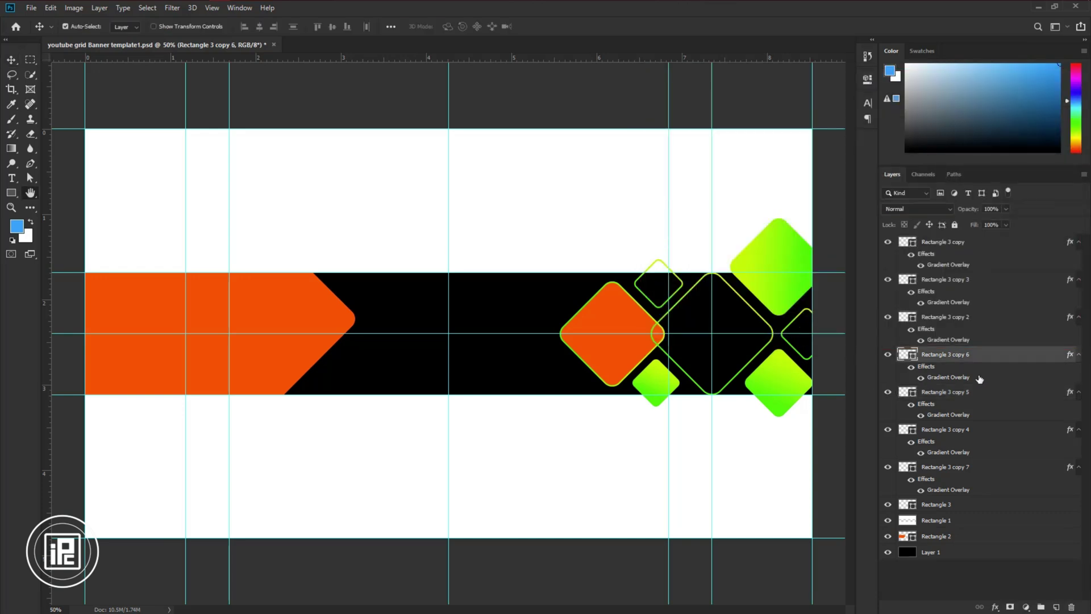
double_click(947, 377)
left_click(1031, 97)
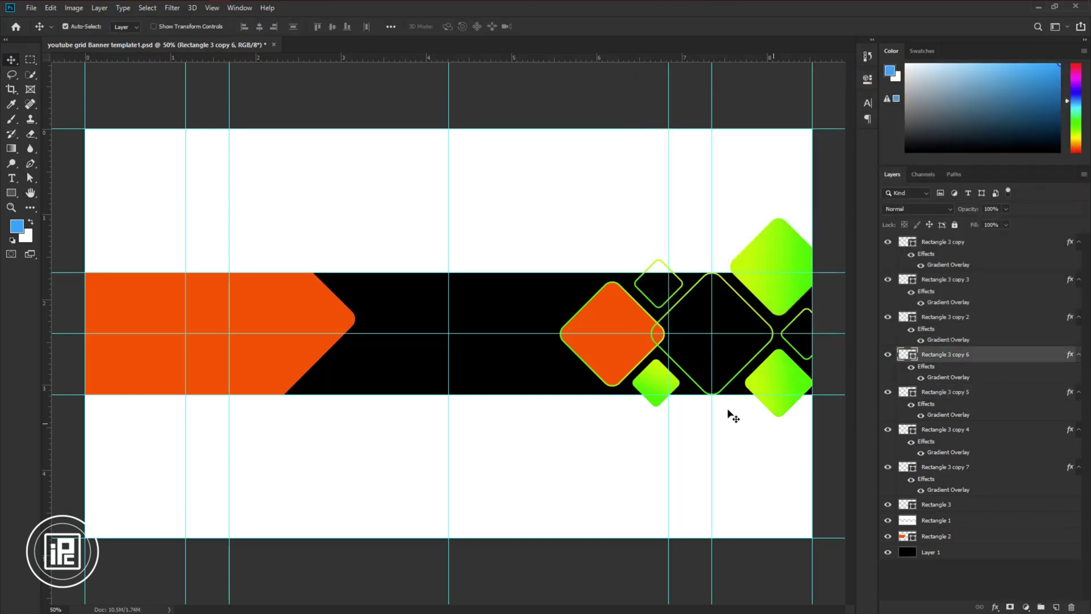
left_click(339, 356)
Give arrow Rectangle 2 the green gradient overlay at a rotated angle; move Rectangle 1 to the top.
double_click(985, 537)
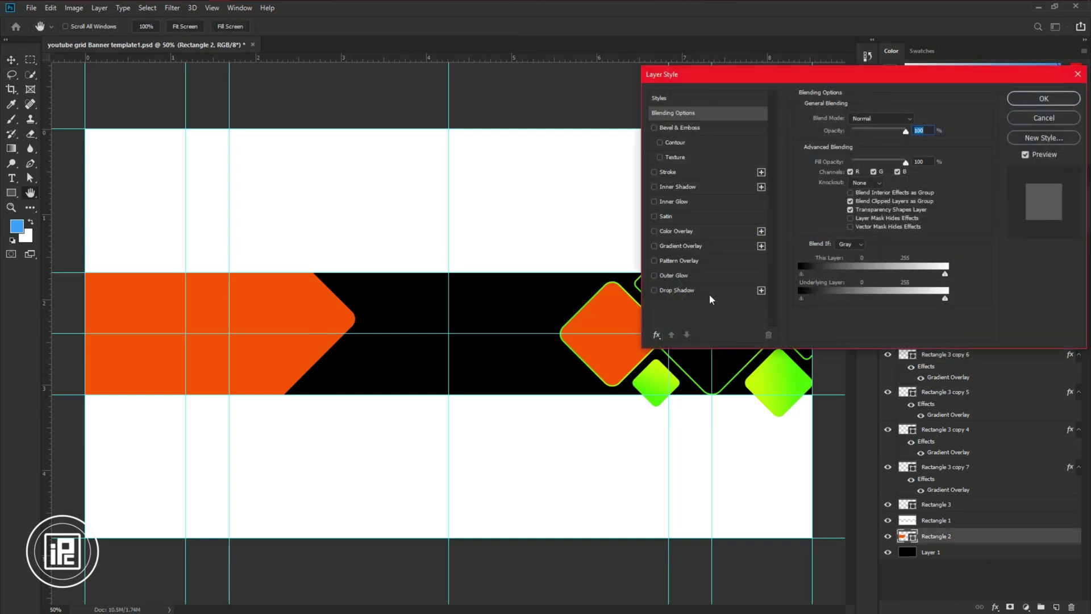
left_click(680, 245)
left_click_drag(858, 172, 851, 172)
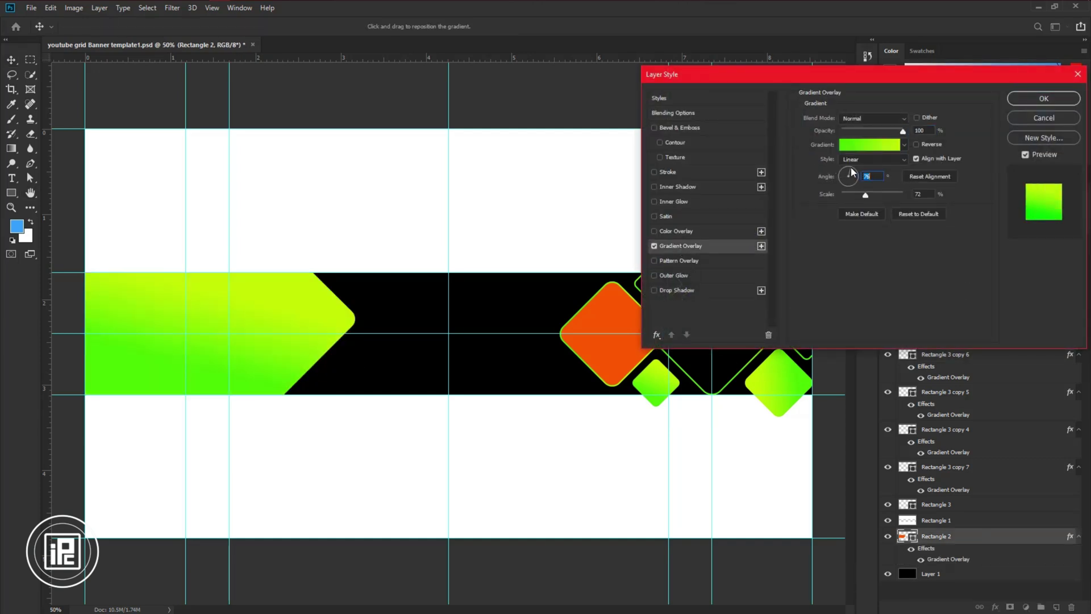
left_click(1043, 99)
left_click_drag(934, 520, 940, 242)
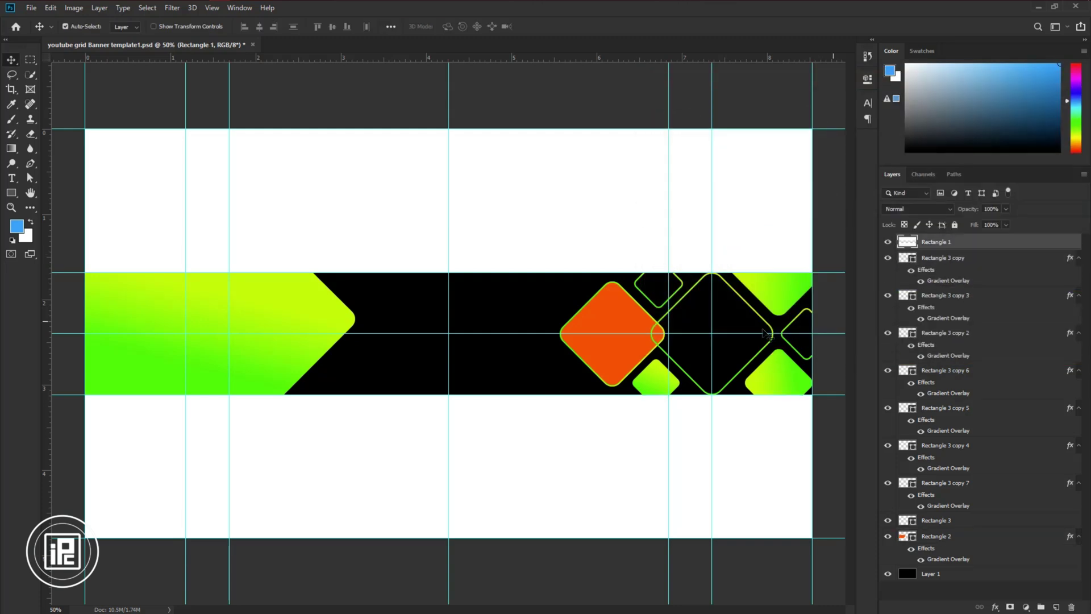
Resize the top-right diamond with Free Transform, then select the white band layer.
left_click(774, 297)
key("ctrl+t")
mouse_move(776, 216)
left_mouse_down()
mouse_move(777, 243)
mouse_move(778, 201)
left_mouse_up()
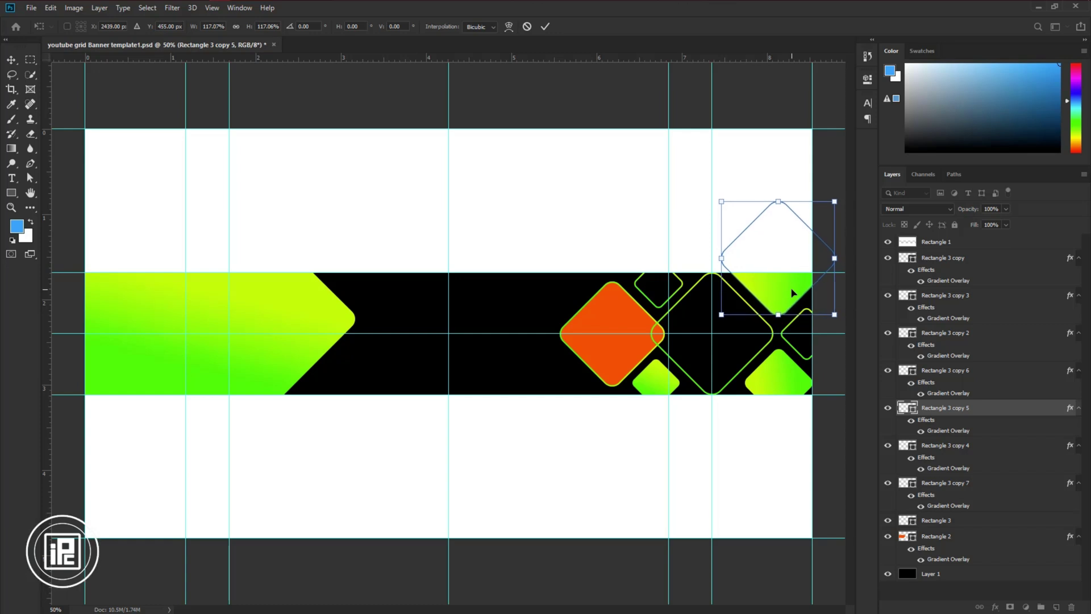
key("Return")
left_click(653, 378)
left_click(646, 296)
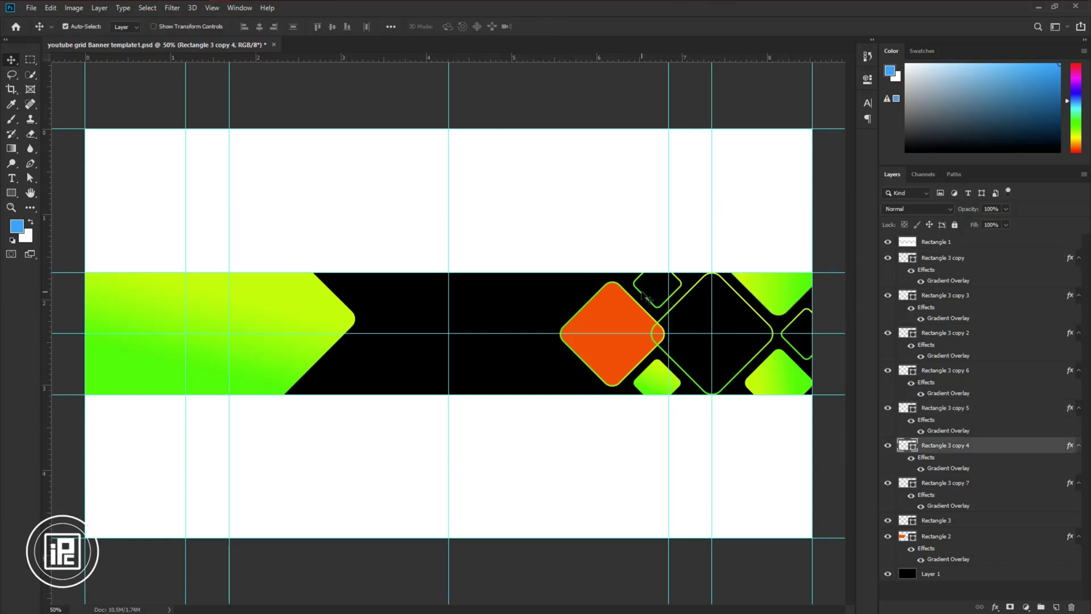
left_click(458, 390)
Draw an orange rectangle in the centre of the black band with rounded corners of radius 10.
left_click(424, 366)
scroll(426, 362, "up", 2)
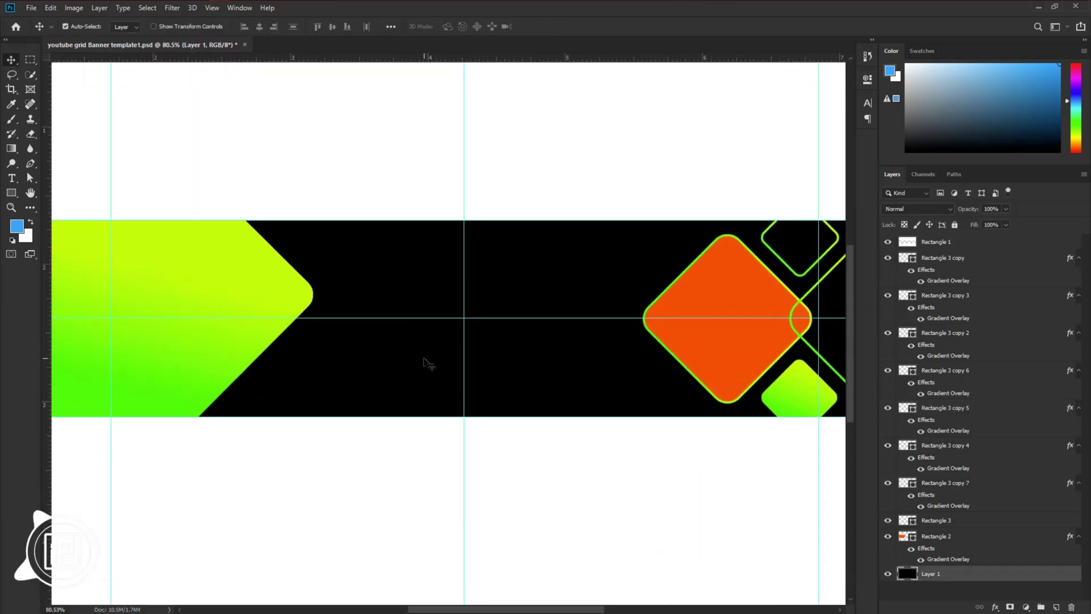
left_click(13, 193)
left_click_drag(477, 285, 540, 314)
type("30")
key("Return")
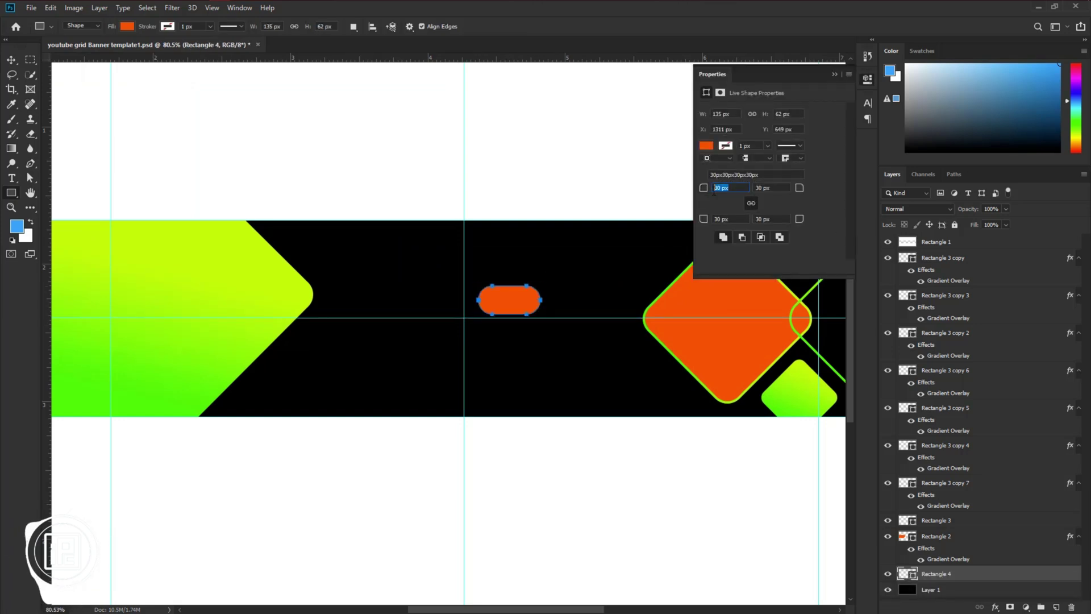
type("10")
key("Return")
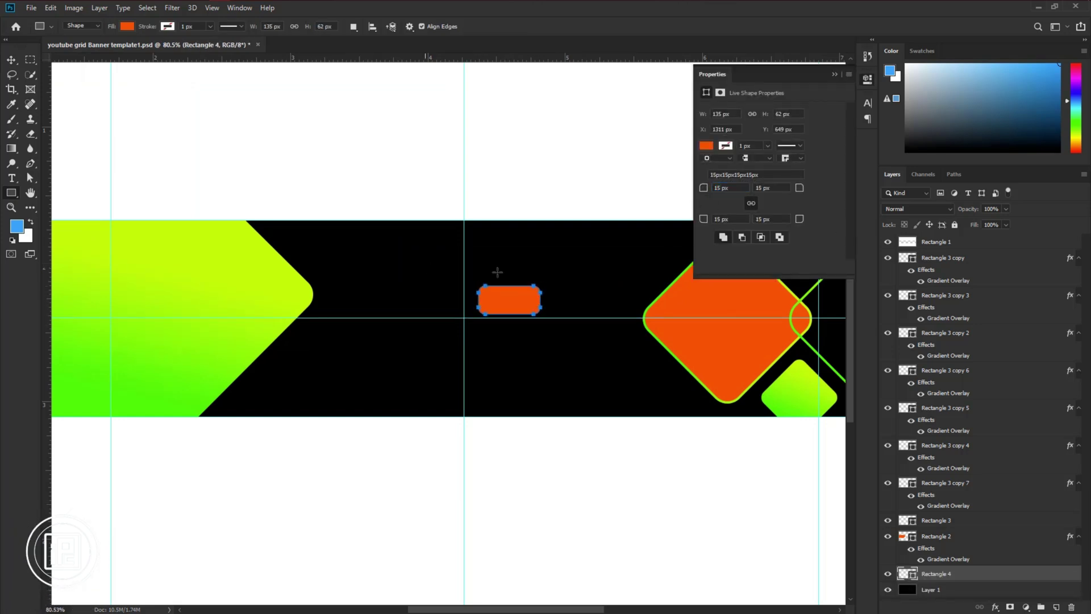
Widen the rectangle from its right end with Path Selection, accepting the conversion to a path.
left_click(31, 178)
scroll(507, 304, "up", 5)
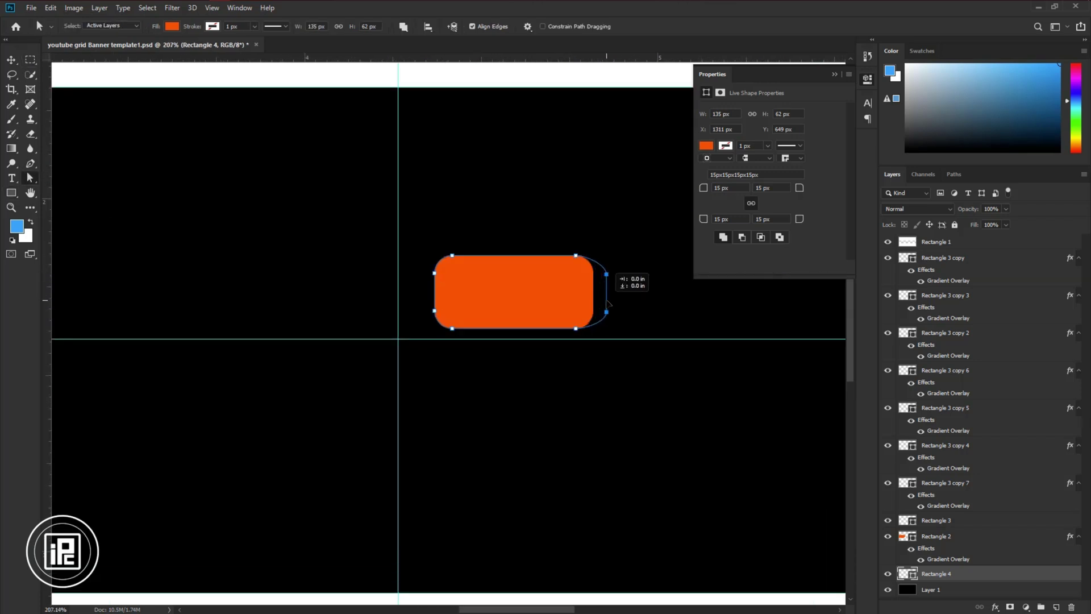
left_click_drag(608, 302, 610, 303)
key("Return")
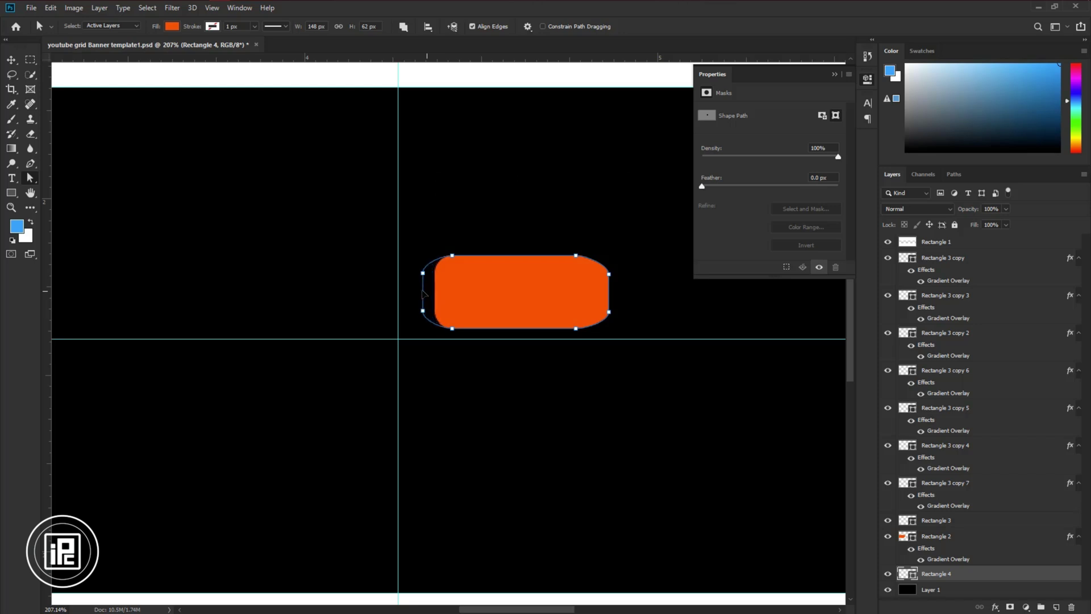
Dismiss the error, then move the orange rectangle up and scale it down around its centre.
key("v")
scroll(475, 298, "down", 2)
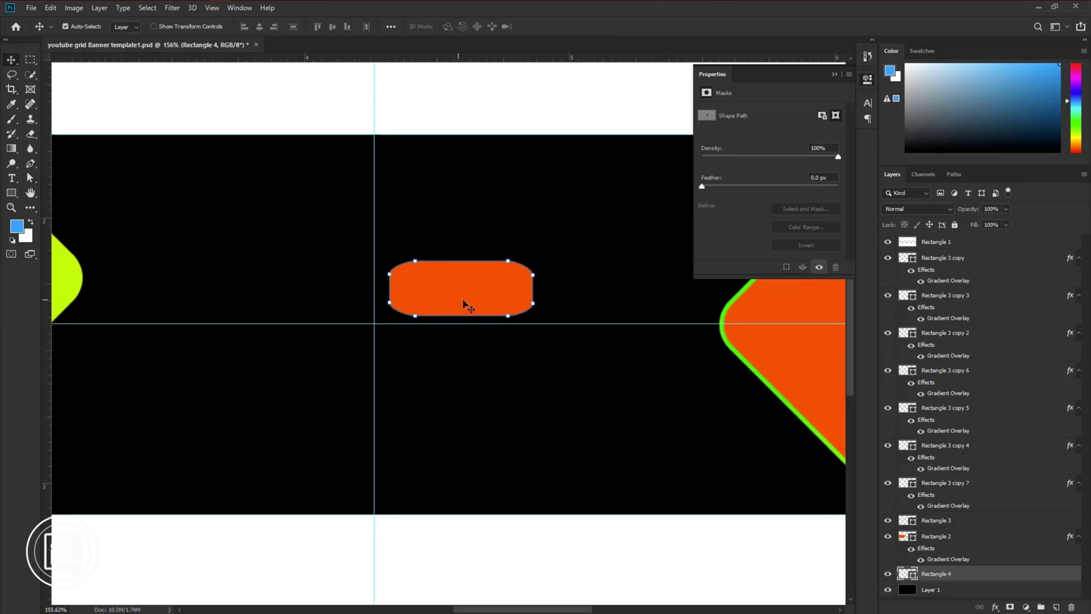
left_click(475, 300)
key("Return")
left_click_drag(475, 289, 469, 272)
key("ctrl+t")
left_click_drag(532, 297, 490, 277)
key("Return")
Add a text layer reading 'Garry Vee' in white (#ffffff).
left_click(11, 177)
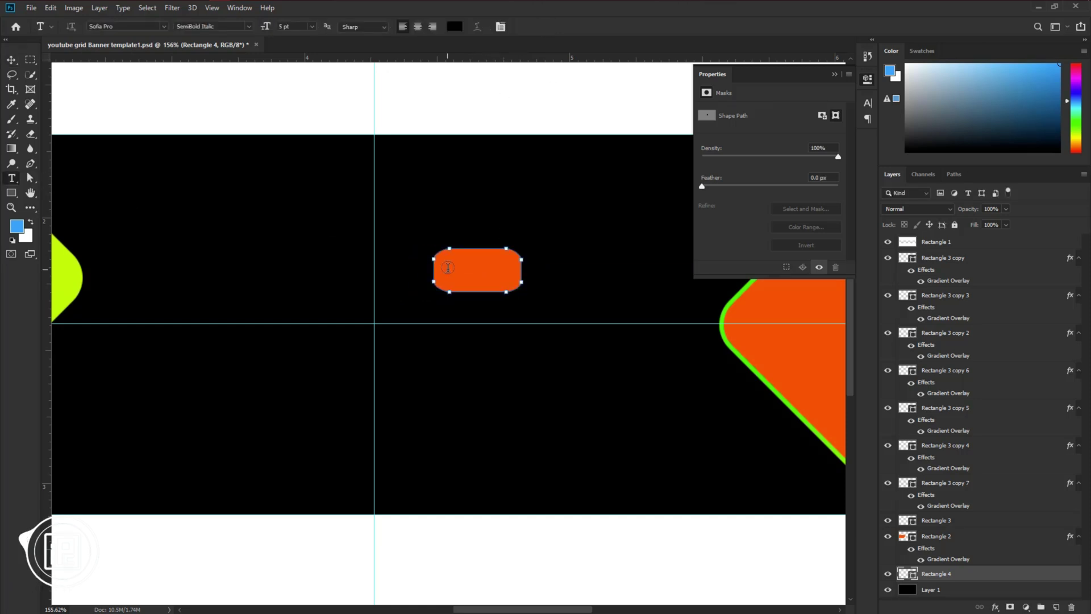
left_click(321, 262)
left_click(455, 27)
type("ffffff")
left_click(977, 138)
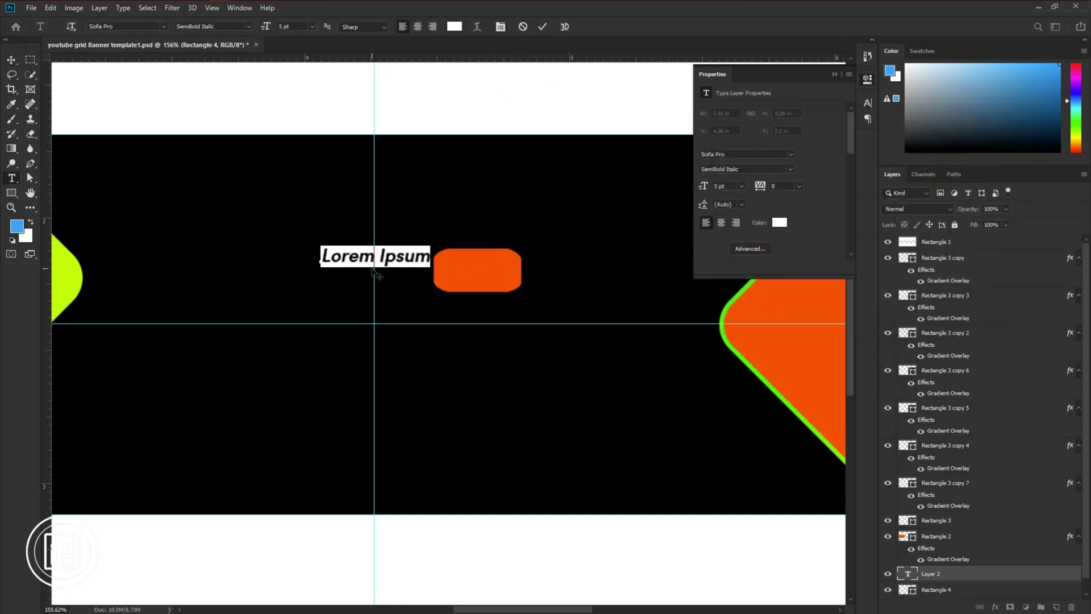
scroll(377, 271, "up", 3)
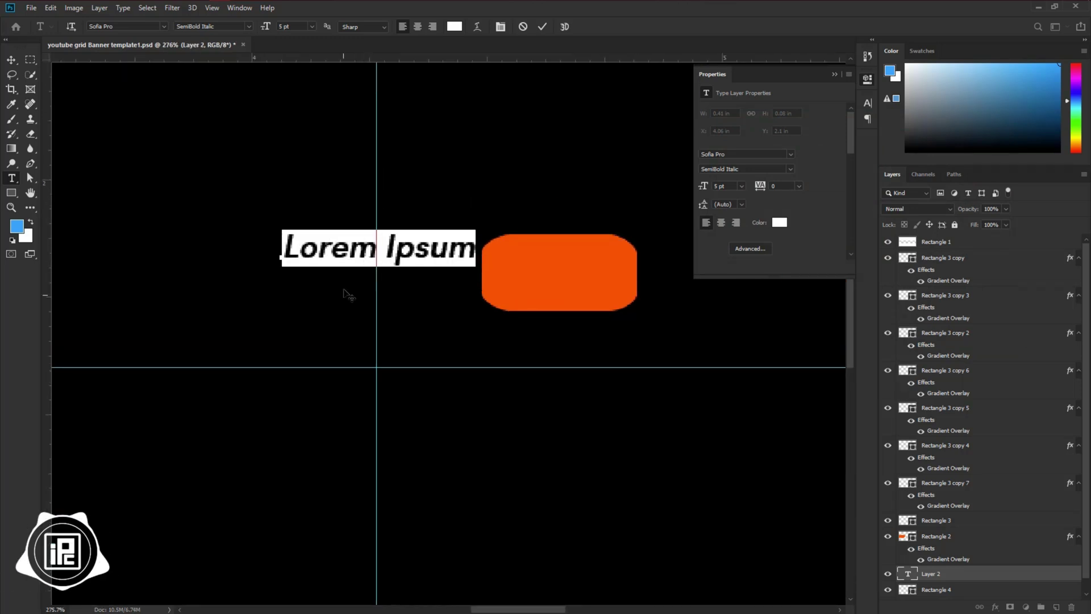
left_click(285, 250)
key("ctrl+a")
type("Garry Vee")
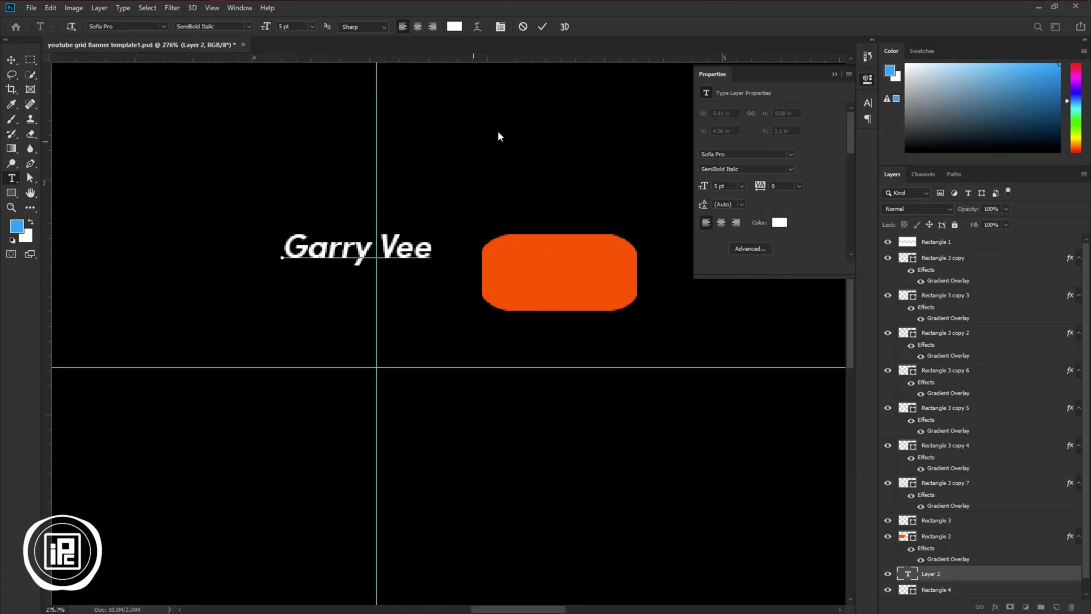
key("ctrl+Return")
Move the 'Garry Vee' text into the band and tilt it slightly.
left_click_drag(433, 248, 560, 310)
scroll(659, 320, "down", 3)
left_click_drag(500, 278, 478, 254)
key("Return")
Move the orange rectangle behind 'Vee', rotate it to match the tilt, and enlarge it.
left_click_drag(534, 293, 494, 255)
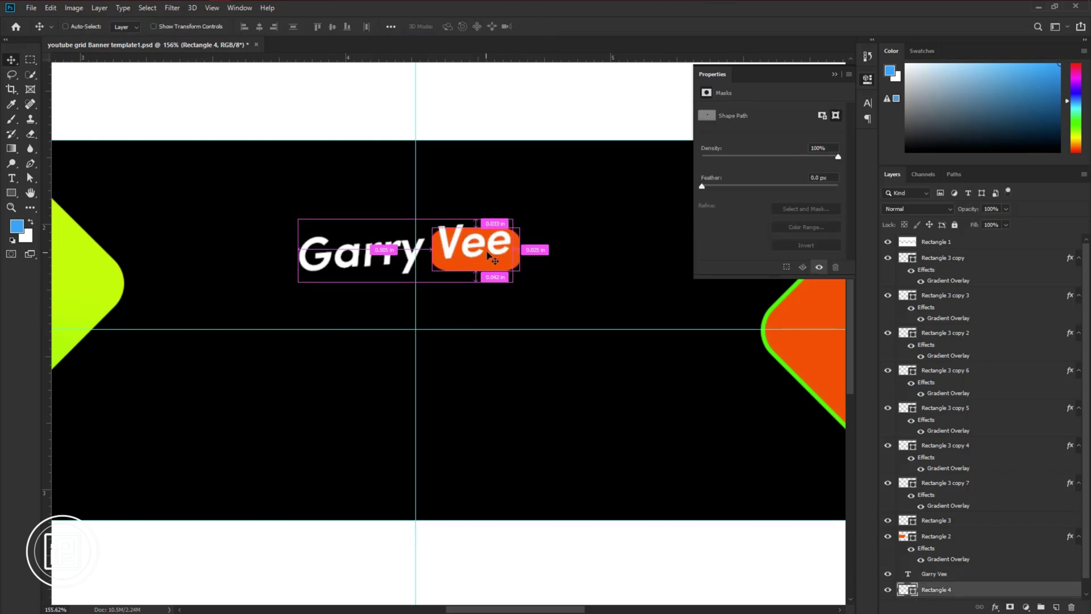
key("ctrl+t")
left_click_drag(525, 218, 515, 214)
left_click_drag(521, 266, 526, 264)
left_click(545, 29)
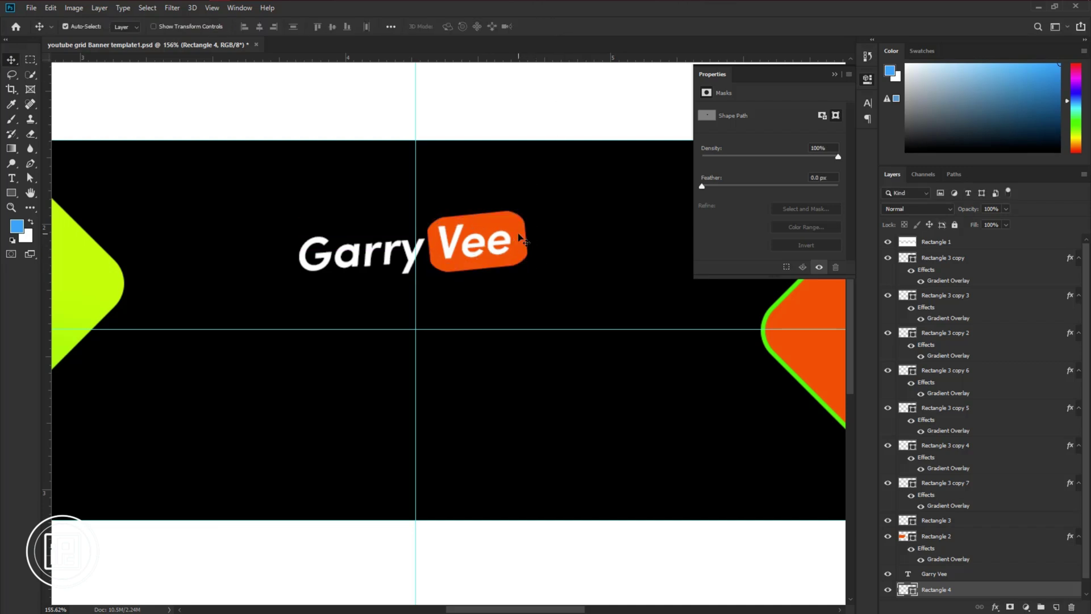
Give the badge rectangle behind 'Vee' the green gradient overlay.
double_click(1030, 590)
left_click(668, 245)
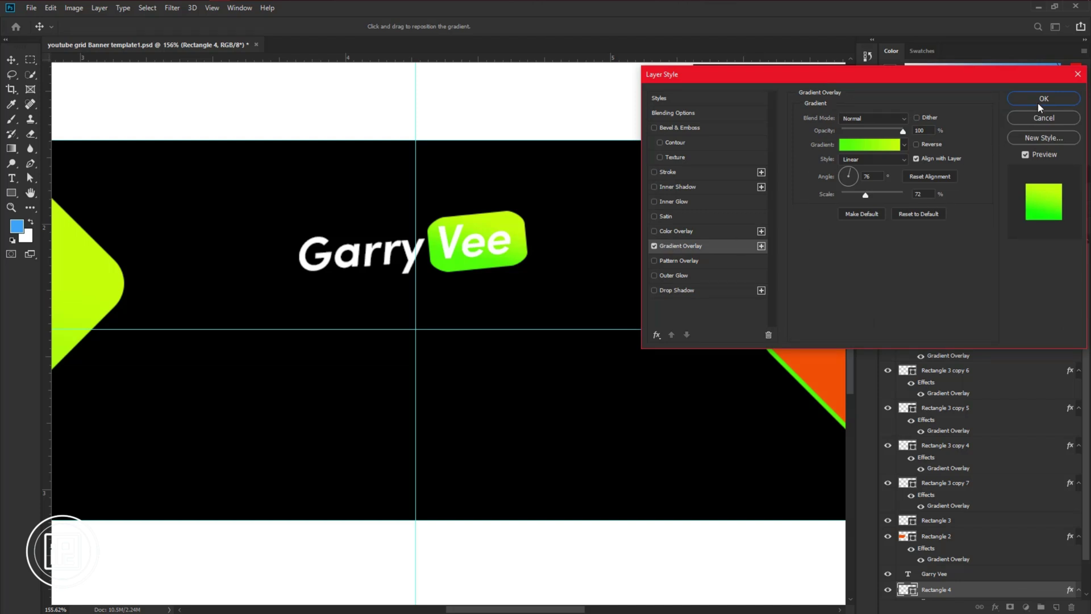
left_click(1020, 103)
key("ctrl+t")
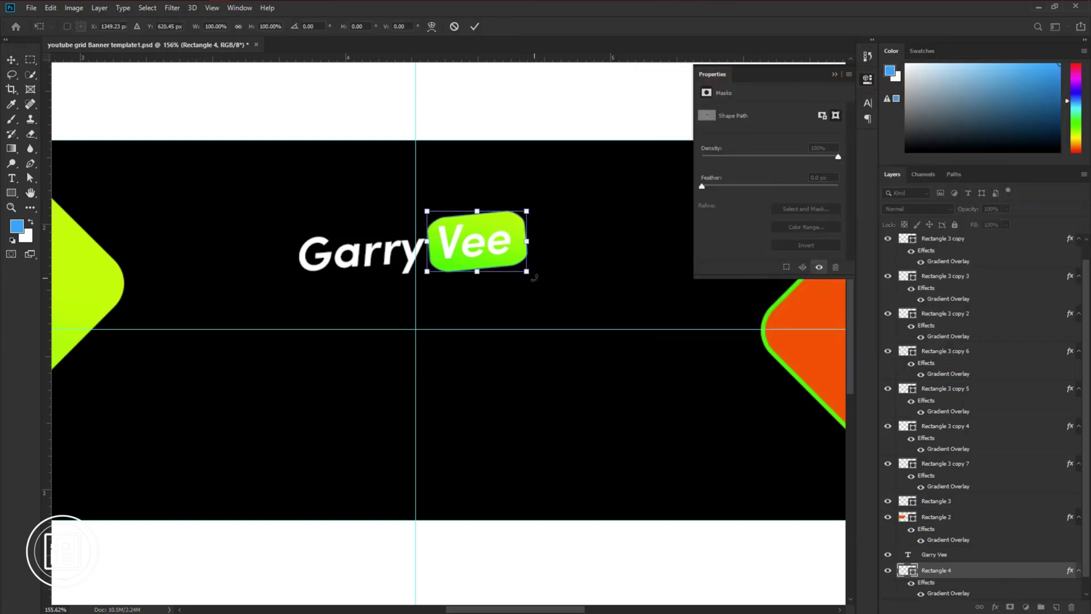
key("Return")
Rotate the name text and badge together slightly counter-clockwise, about -3°.
left_click(369, 260, "shift")
key("ctrl+t")
left_click_drag(530, 301, 533, 287)
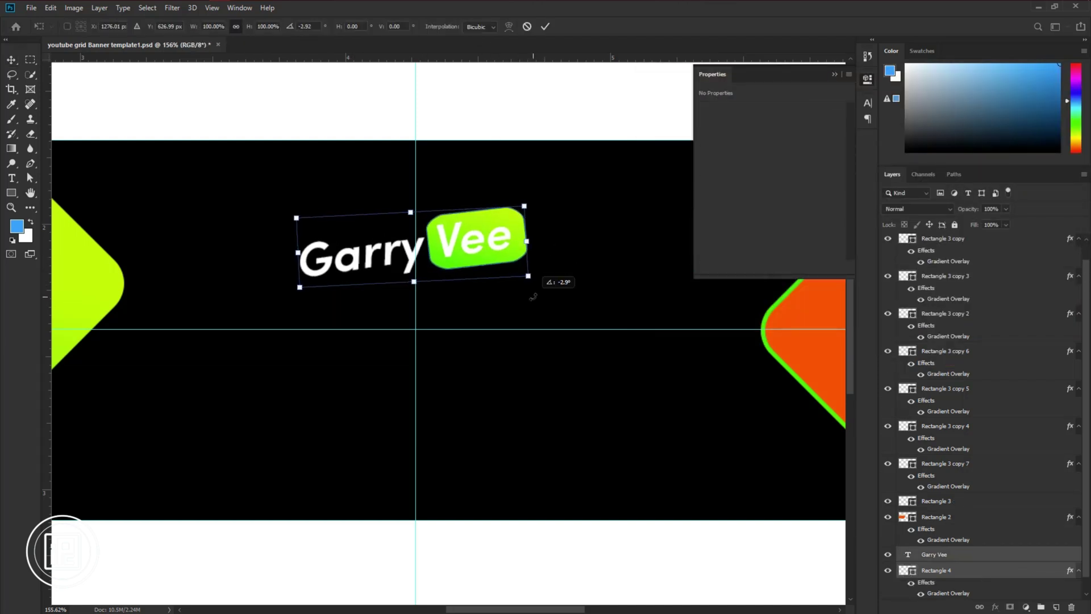
key("Return")
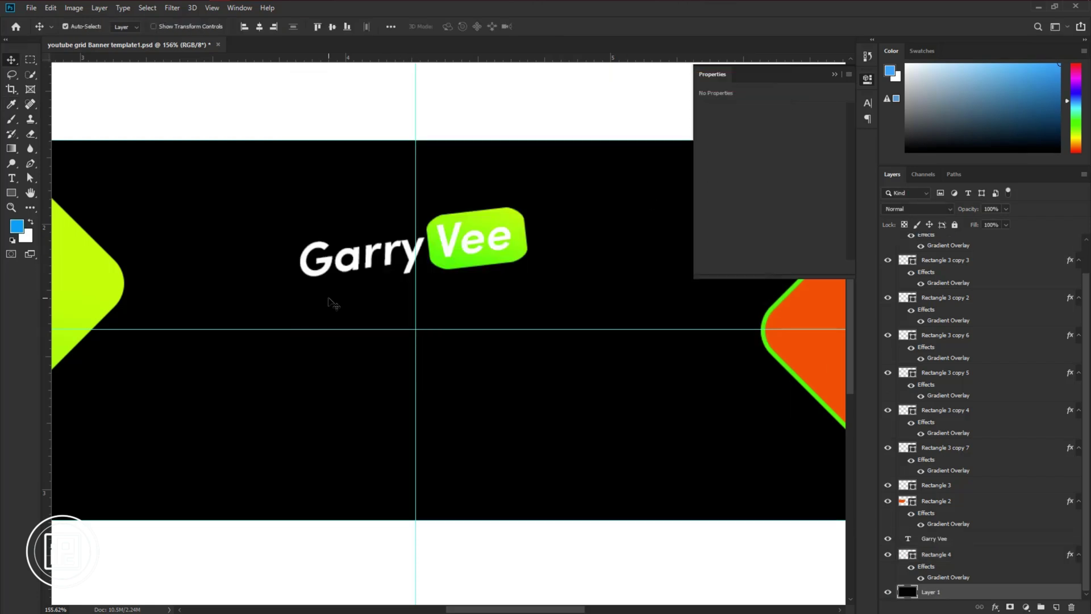
Select the first word of the name text and change its font style.
double_click(336, 237)
left_click_drag(425, 250, 297, 274)
left_click(789, 168)
left_click(739, 293)
key("ctrl+Return")
key("ctrl+minus")
Select the name text and badge together and move them up and to the left.
scroll(438, 314, "down", 1)
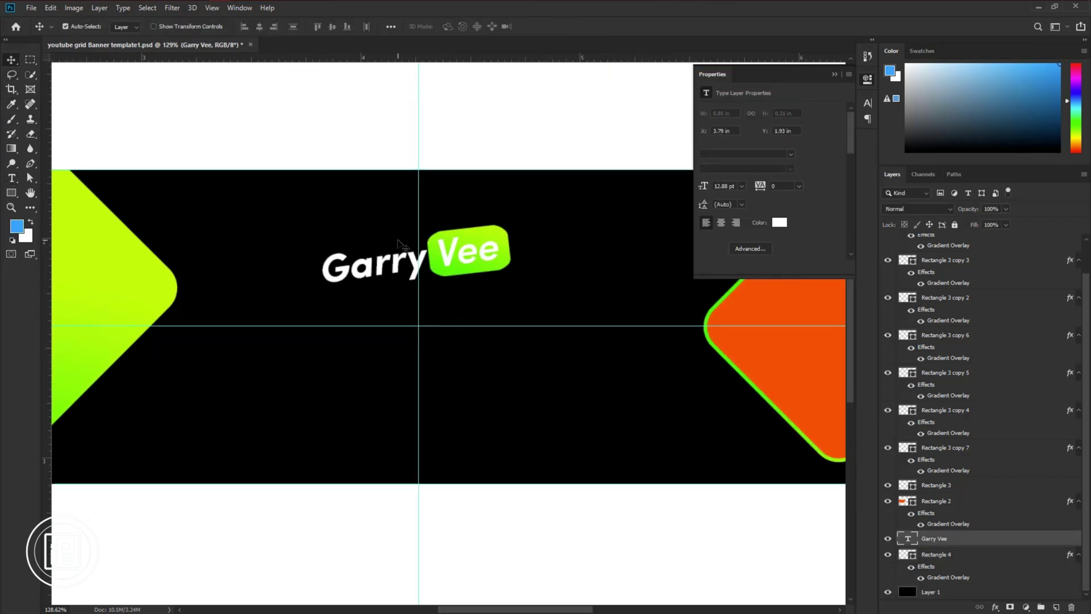
left_click(958, 592)
left_click(368, 258)
left_click(504, 277, "shift")
scroll(936, 269, "up", 1)
left_click_drag(487, 263, 483, 248)
left_click(284, 233, "ctrl")
Draw a white bar beneath the logo with 5 px rounded corners.
left_click(14, 196)
scroll(347, 296, "up", 2)
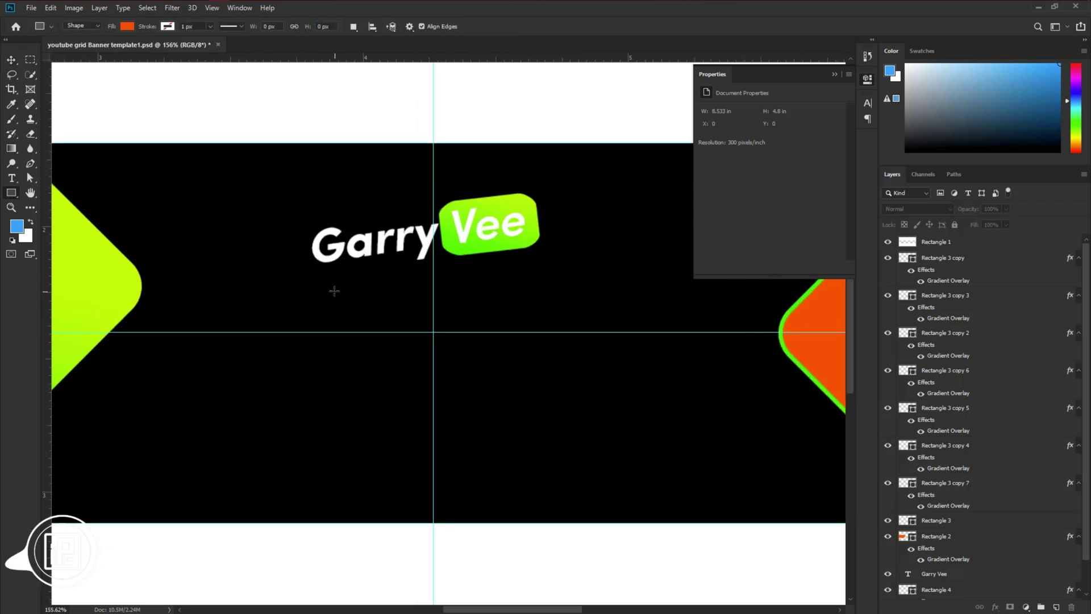
mouse_move(333, 290)
left_mouse_down()
mouse_move(507, 310)
mouse_move(487, 297)
left_mouse_up()
left_click(706, 145)
left_click(718, 204)
key("v")
left_click(720, 187)
type("5")
key("Return")
Add the text 'AUDIO EXPERIENCE' below the bar.
scroll(398, 301, "up", 3)
scroll(392, 302, "up", 1)
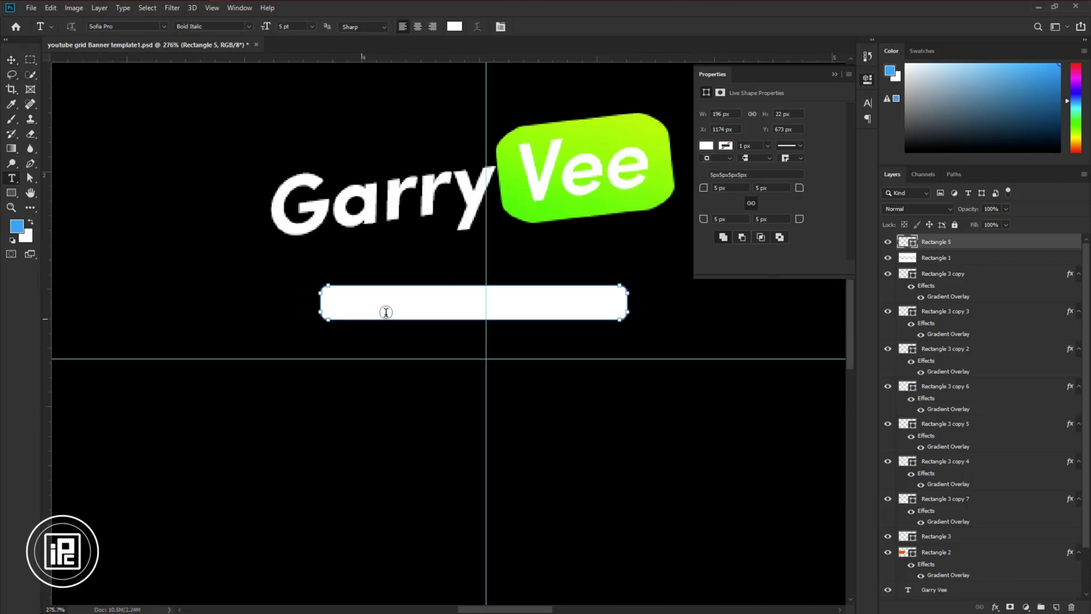
key("t")
left_click(352, 368)
type("AUD IO EXPERIENCE")
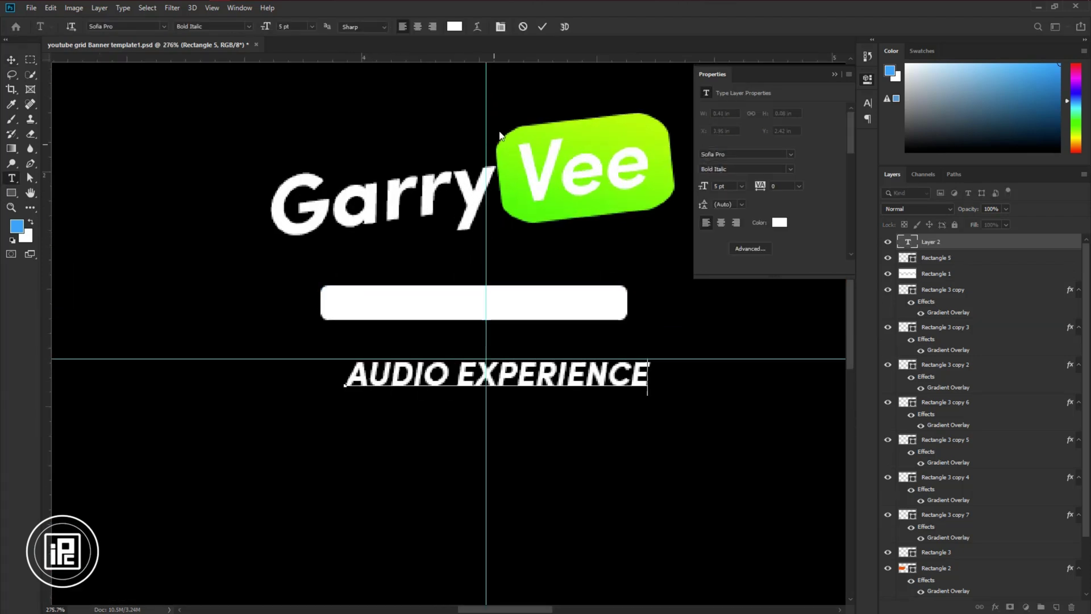
key("ctrl+Return")
Make the text black Medium Italic and move it onto the white bar.
key("v")
left_click(761, 169)
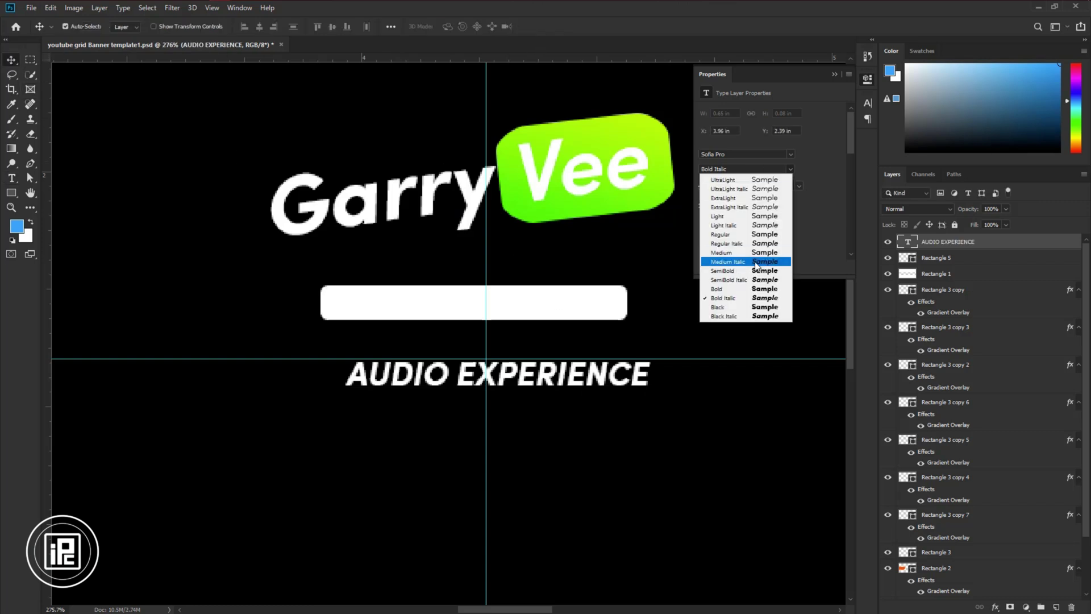
left_click(754, 261)
left_click_drag(605, 381, 580, 304)
left_click(779, 222)
left_click(733, 307)
left_click(976, 139)
Shrink the text, set its tracking to 40 and style to SemiBold Italic.
key("ctrl+t")
left_click(545, 26)
left_click_drag(760, 186, 784, 186)
left_click(789, 168)
left_click(790, 169)
left_click(790, 169)
left_click(756, 279)
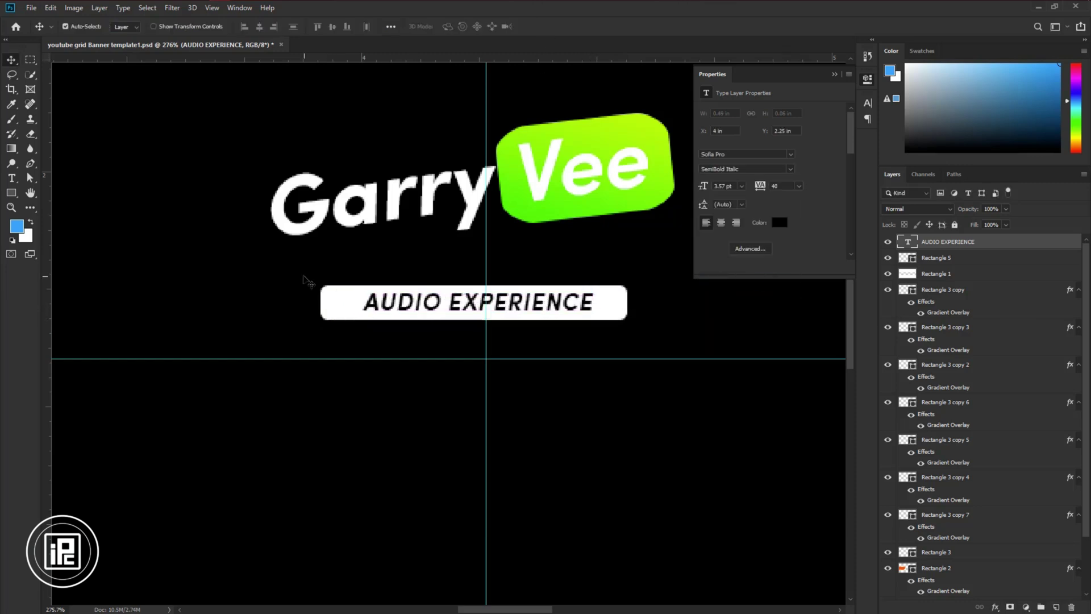
Rotate the white bar and its text together to a slight tilt.
left_click(355, 306)
key("ctrl+t")
left_click_drag(649, 321, 621, 244)
key("Return")
Draw a thin rounded vertical bar below the AUDIO EXPERIENCE label.
scroll(523, 390, "down", 2)
left_click(11, 194)
mouse_move(402, 304)
left_mouse_down()
mouse_move(412, 339)
mouse_move(386, 326)
mouse_move(438, 326)
left_mouse_up()
scroll(404, 329, "up", 3)
left_click(719, 188)
key("v")
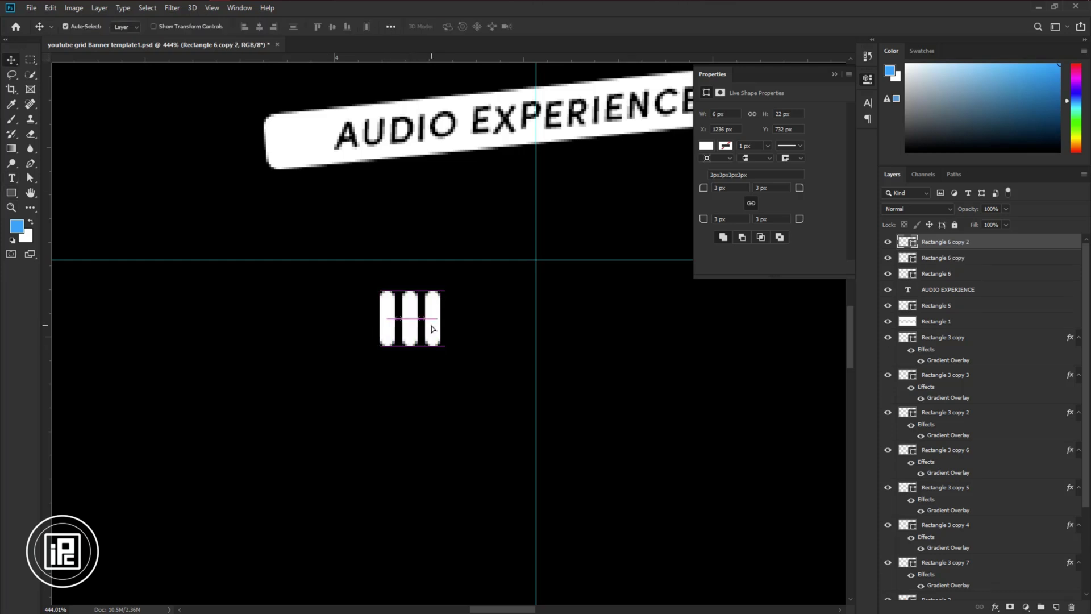
Duplicate the bar and shorten the outer bars into a wave pattern.
left_click(387, 322, "shift")
key("ctrl+t")
mouse_move(410, 291)
left_mouse_down()
mouse_move(456, 322)
mouse_move(410, 311)
left_mouse_up()
key("Return")
key("ctrl+t")
left_click(546, 26)
Merge the five bars into one shape and move it under the label.
left_click_drag(528, 240, 344, 358)
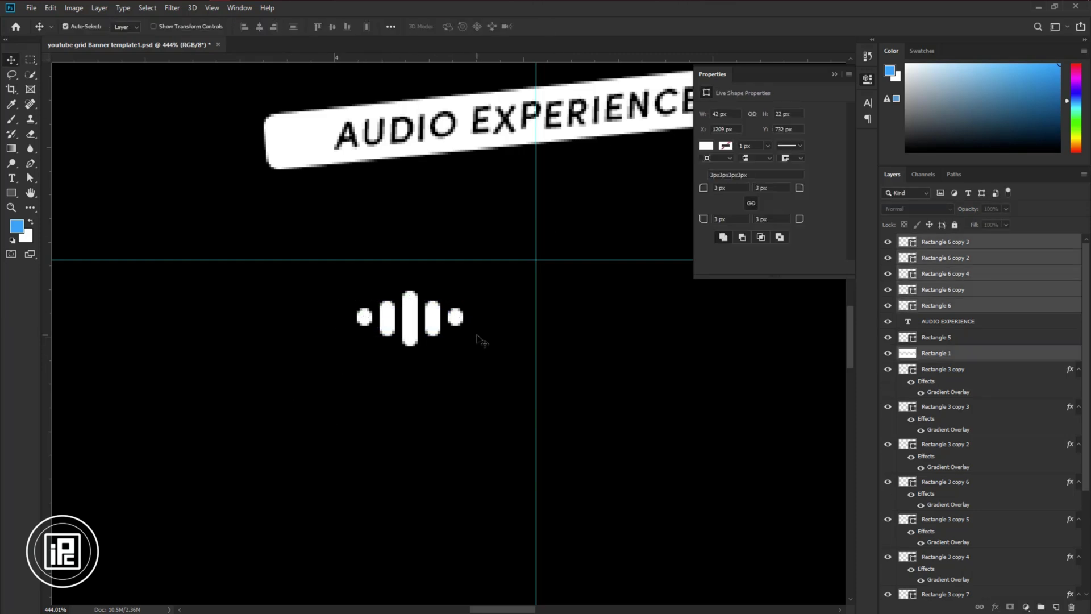
right_click(946, 287)
left_click(823, 470)
left_click_drag(409, 335, 358, 242)
Tilt the bar icon to match the label and copy it beside itself.
key("ctrl+t")
left_click_drag(449, 242, 435, 233)
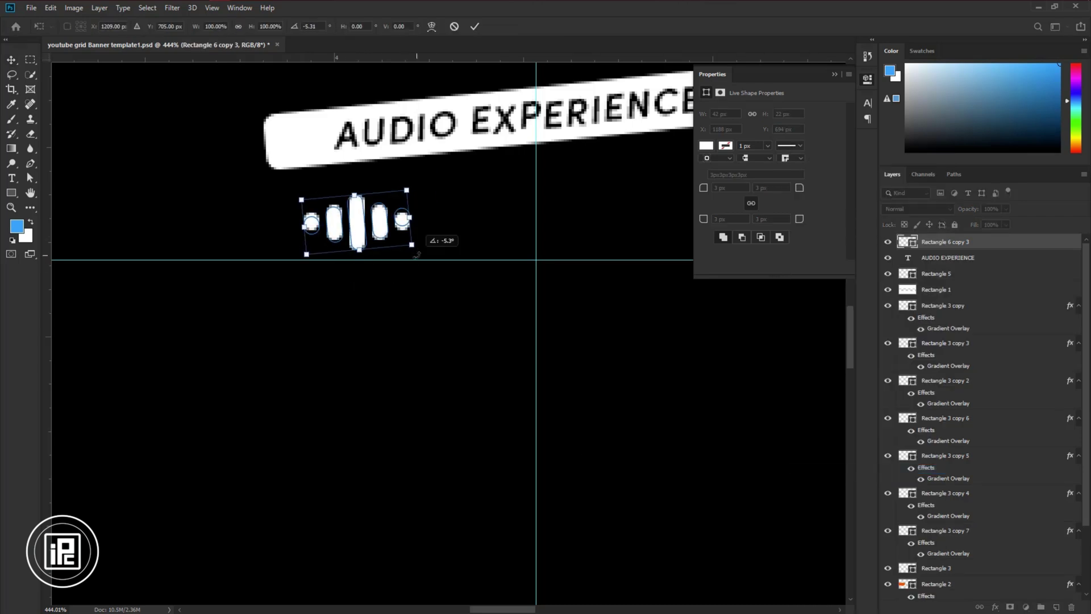
scroll(415, 255, "down", 2)
scroll(418, 259, "down", 2)
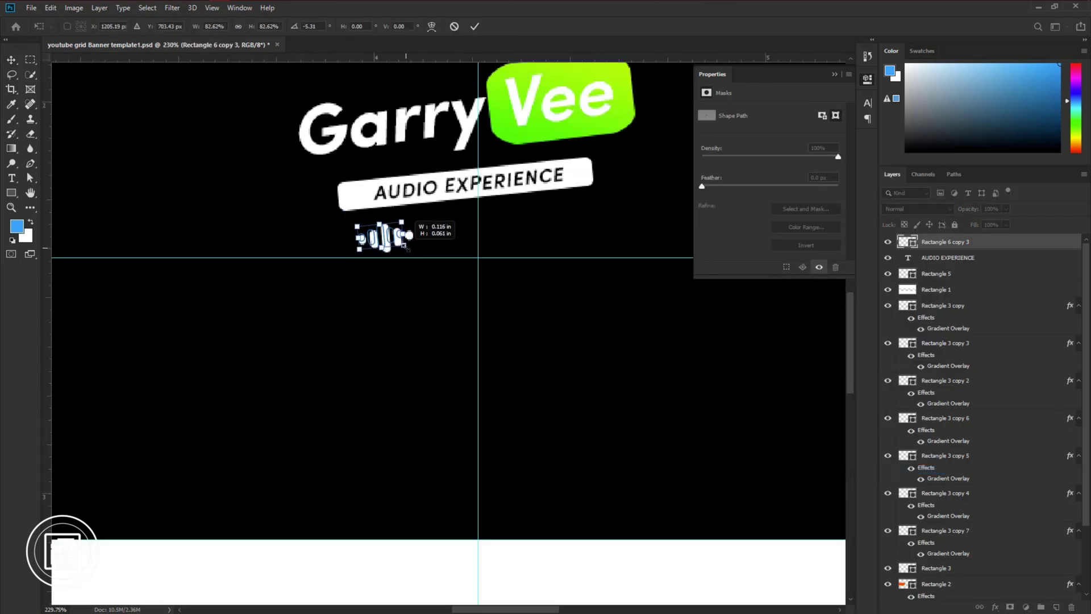
key("Return")
left_click(510, 231)
left_click_drag(400, 237, 452, 246)
Enlarge the row of sound-wave icons.
scroll(449, 234, "up", 2)
key("ctrl+t")
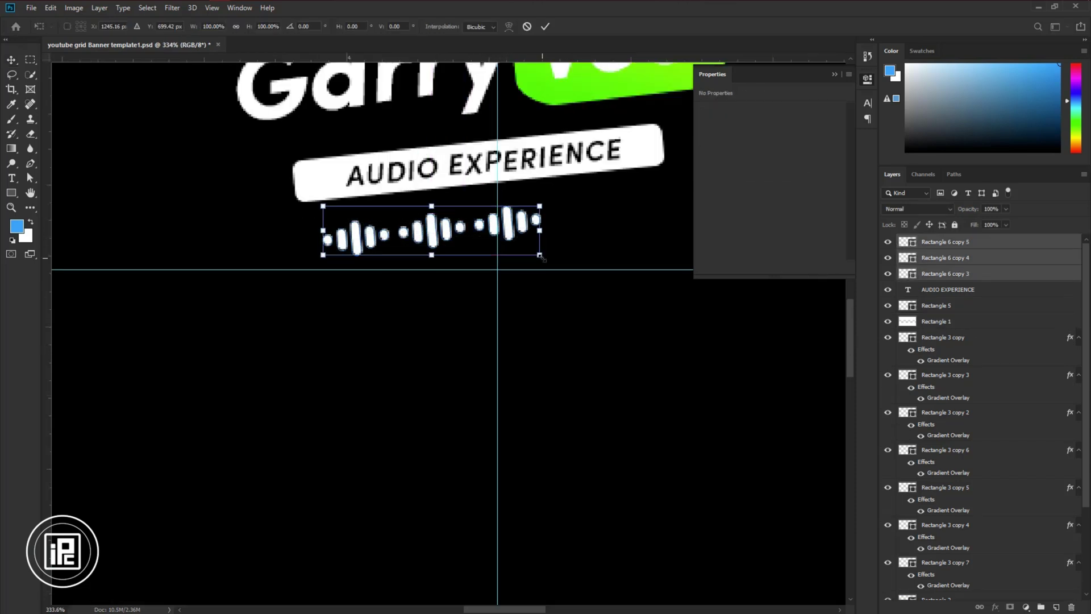
left_click_drag(539, 254, 594, 250)
left_click(545, 27)
key("ctrl+0")
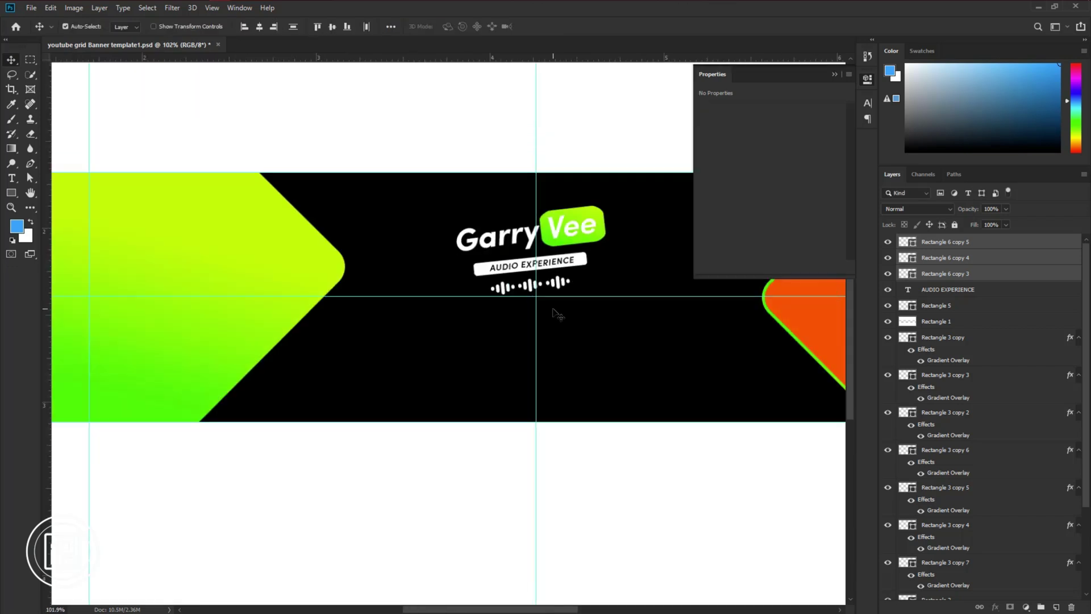
Scale up all the logo's layers together.
left_click_drag(348, 222, 532, 321)
key("ctrl+t")
left_click_drag(482, 287, 492, 292)
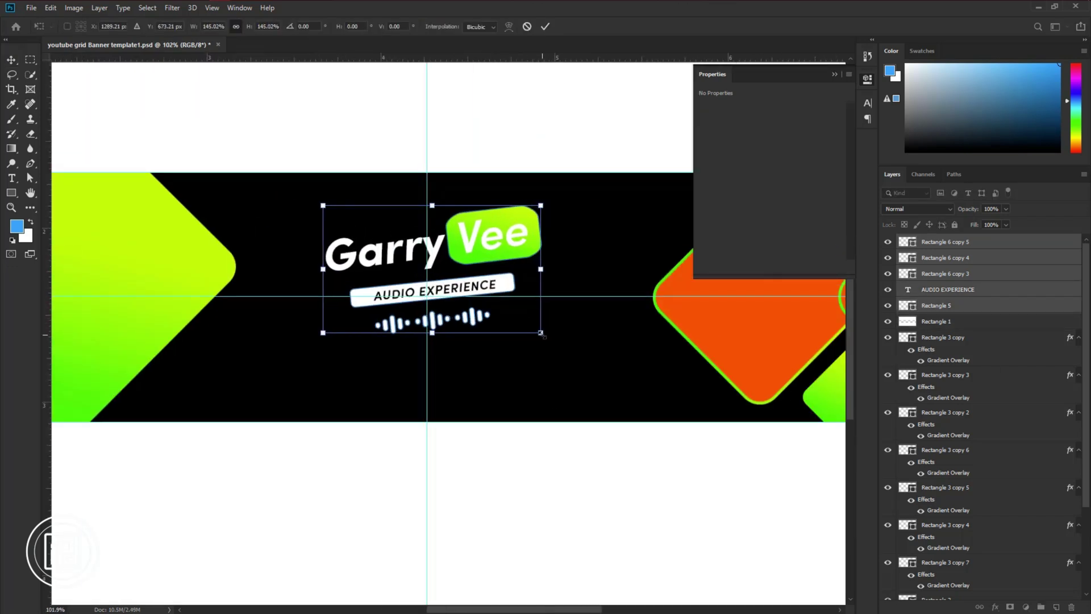
left_click_drag(541, 333, 528, 327)
key("Return")
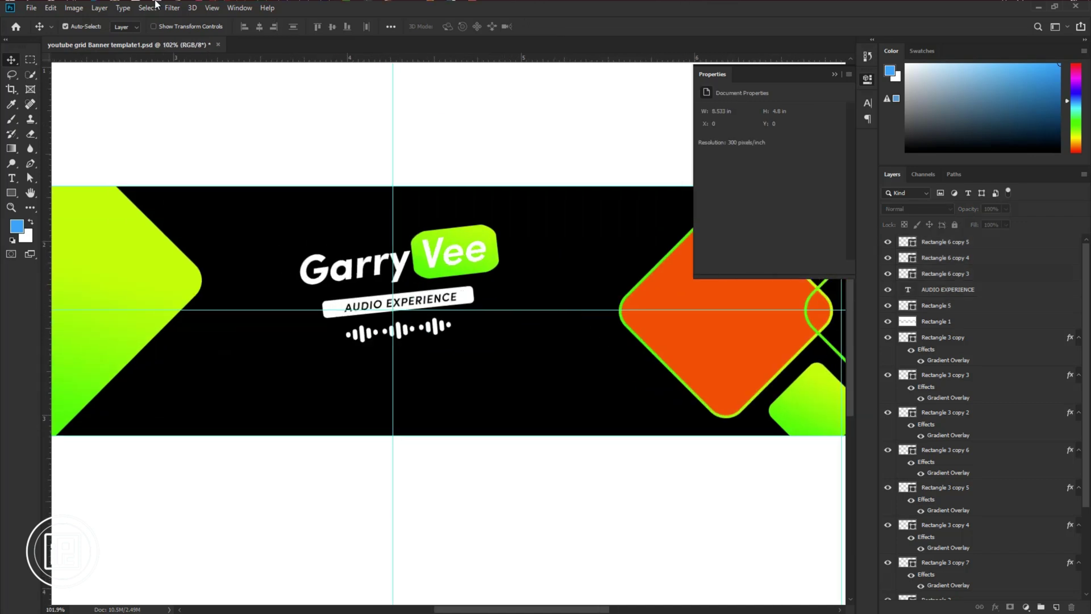
Place the signature image from the source folder into the banner at a small size.
key("alt+Tab")
left_click_drag(534, 247, 476, 238)
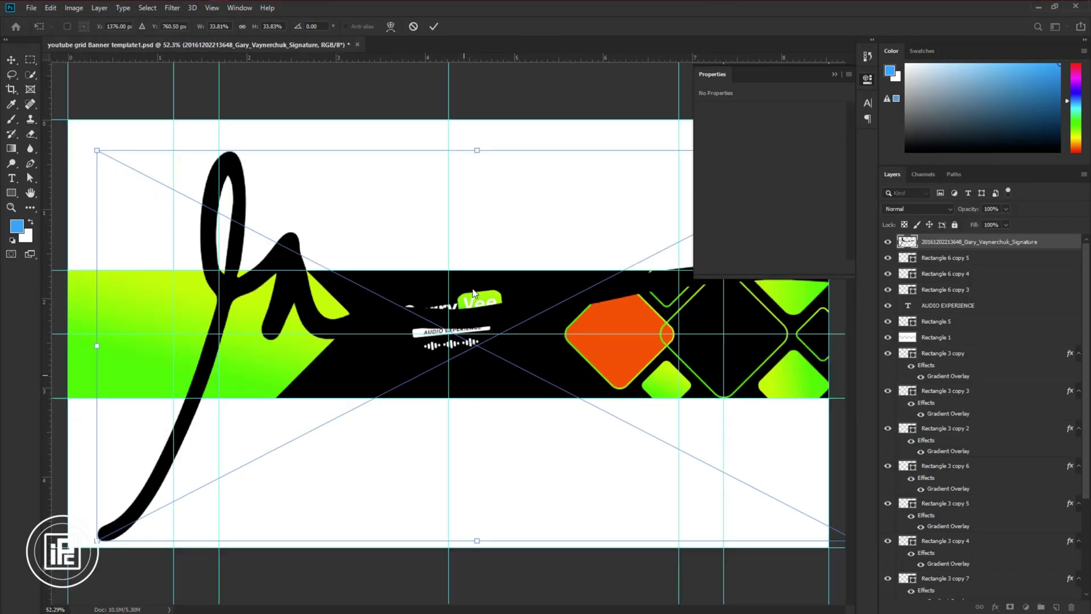
mouse_move(477, 150)
left_mouse_down()
mouse_move(478, 341)
mouse_move(676, 432)
left_mouse_up()
scroll(482, 346, "up", 3)
key("Return")
Give the signature a white Color Overlay and stretch it wider.
double_click(1022, 241)
left_click(678, 230)
left_click(1041, 99)
scroll(692, 421, "up", 2)
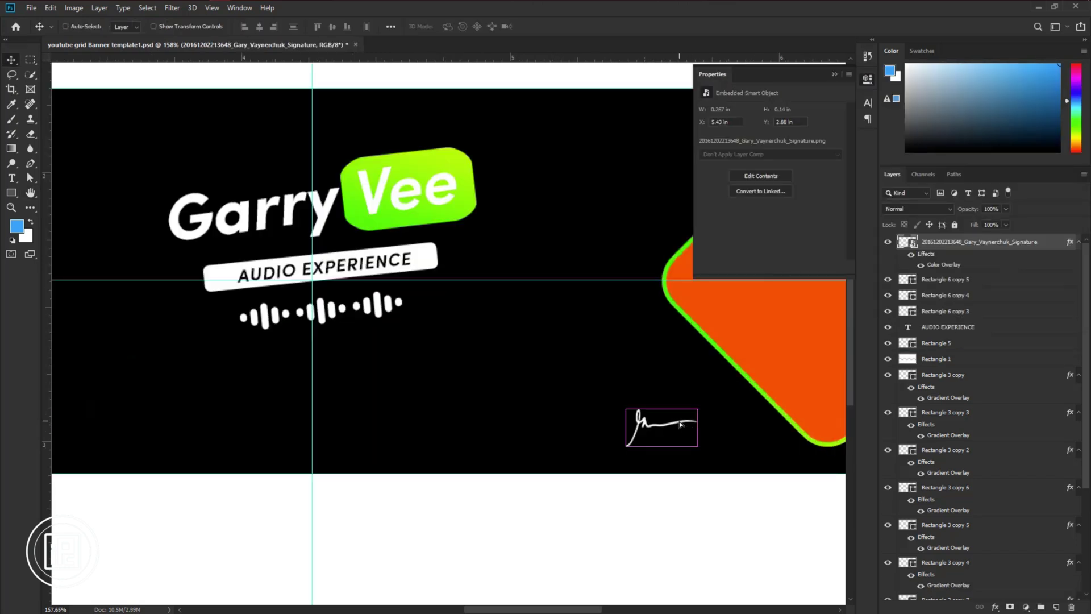
key("ctrl+t")
left_click_drag(695, 426, 728, 432)
left_click(433, 26)
Add the social-media handle as white text under the signature.
key("t")
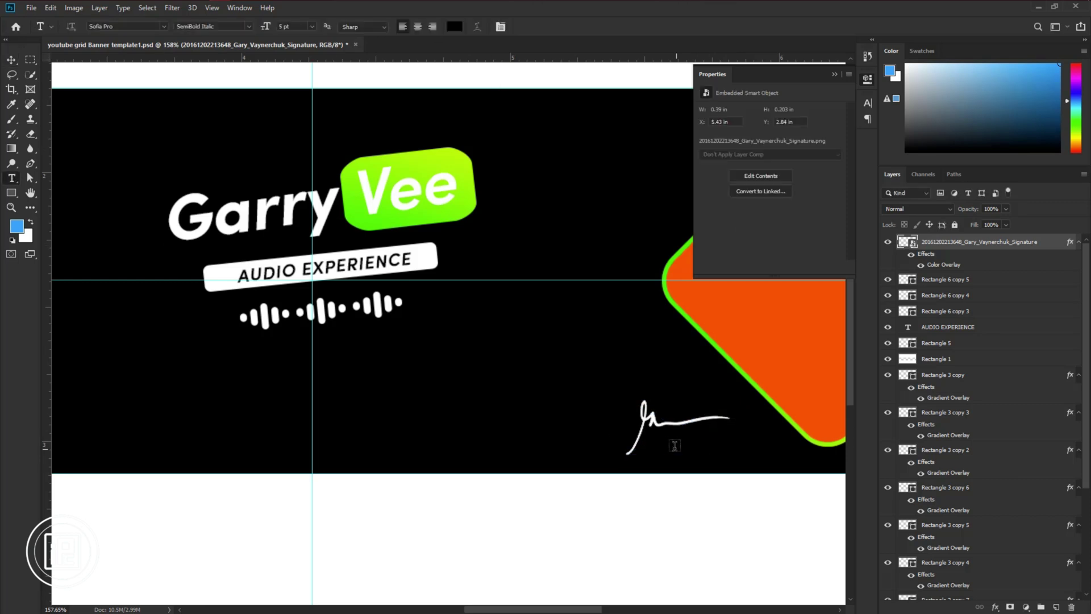
left_click(657, 449)
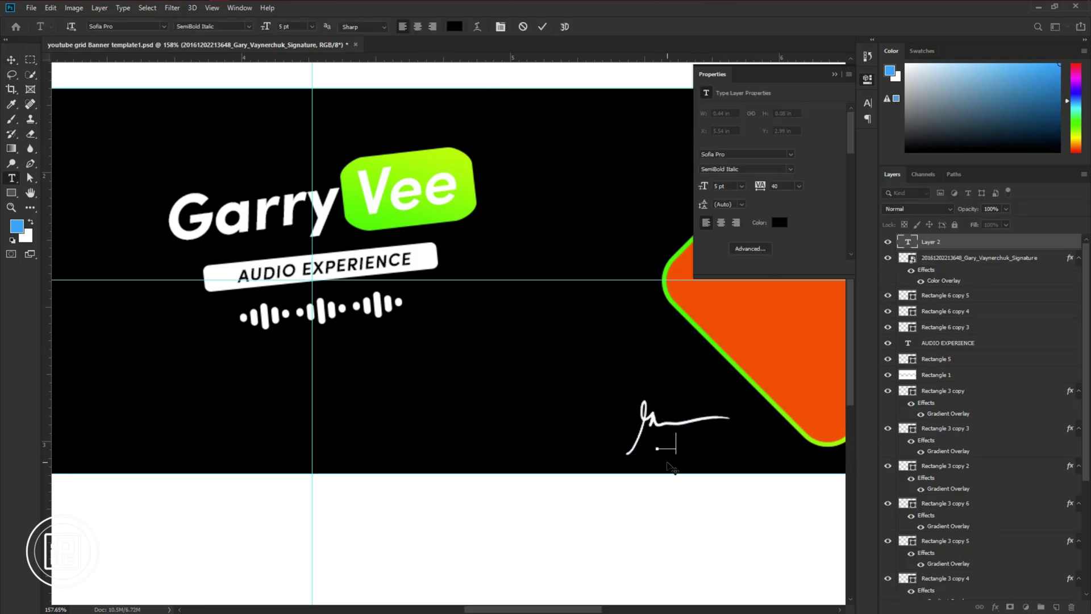
left_click(779, 222)
left_click(723, 143)
key("Return")
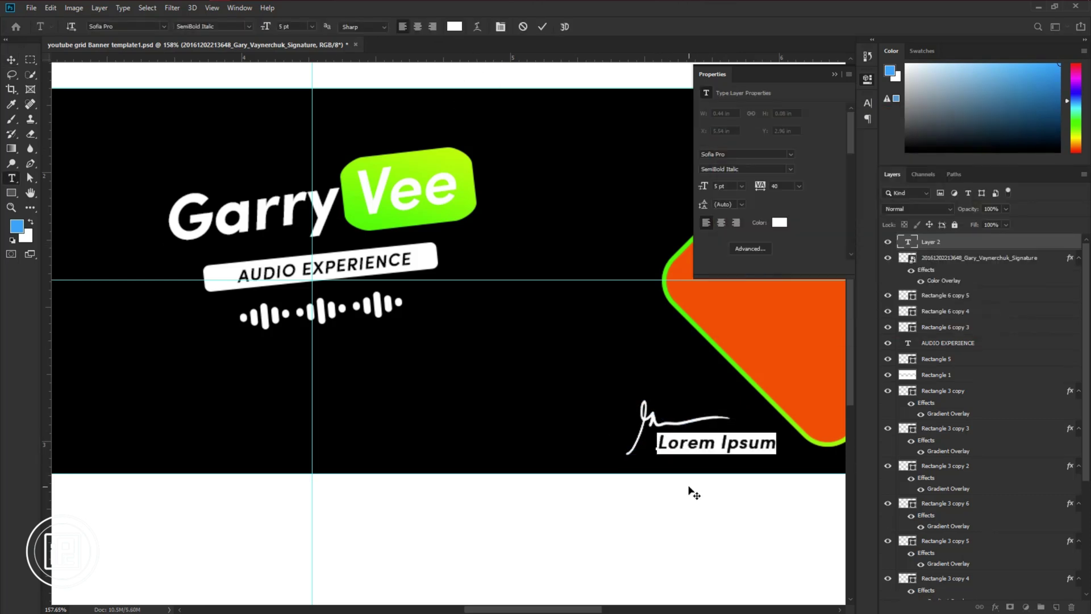
type("@GARY VE")
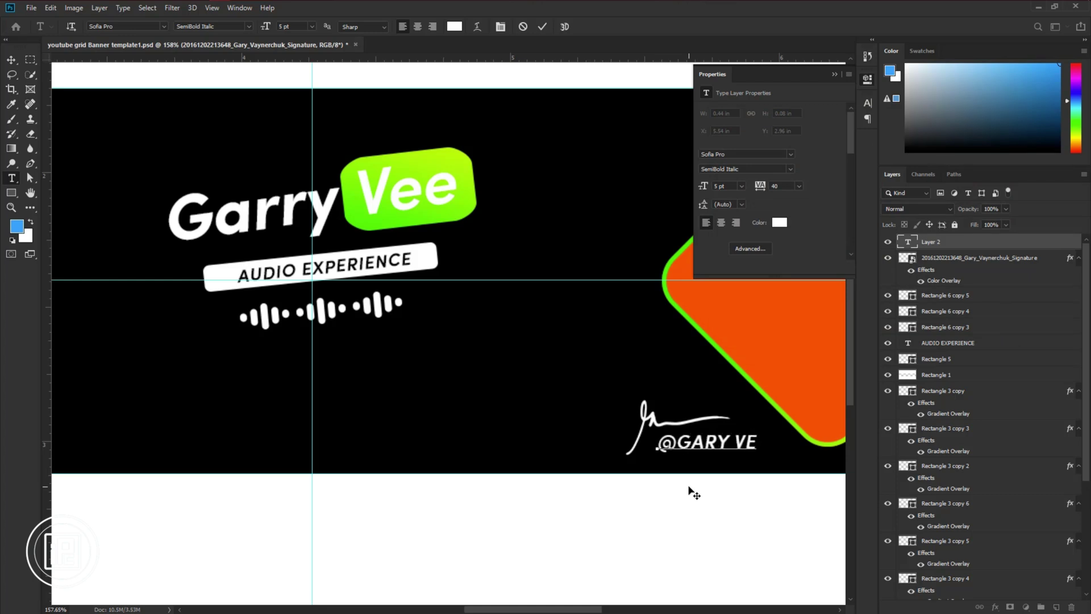
left_click(542, 26)
Set the handle's font to Roboto Condensed, shrink it and nudge it left.
key("v")
left_click_drag(710, 443, 700, 443)
left_click(791, 154)
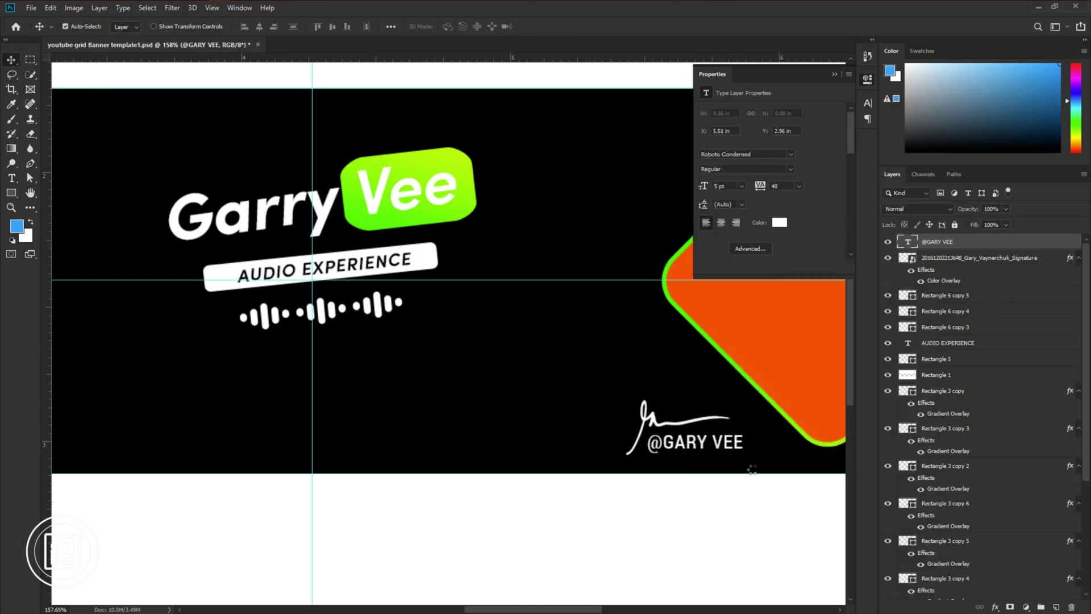
key("ctrl+t")
left_click_drag(743, 452, 724, 451)
left_click(546, 26)
Scale the signature and handle down together into the lower-right corner.
key("ctrl+0")
left_click(681, 445, "shift")
key("ctrl+t")
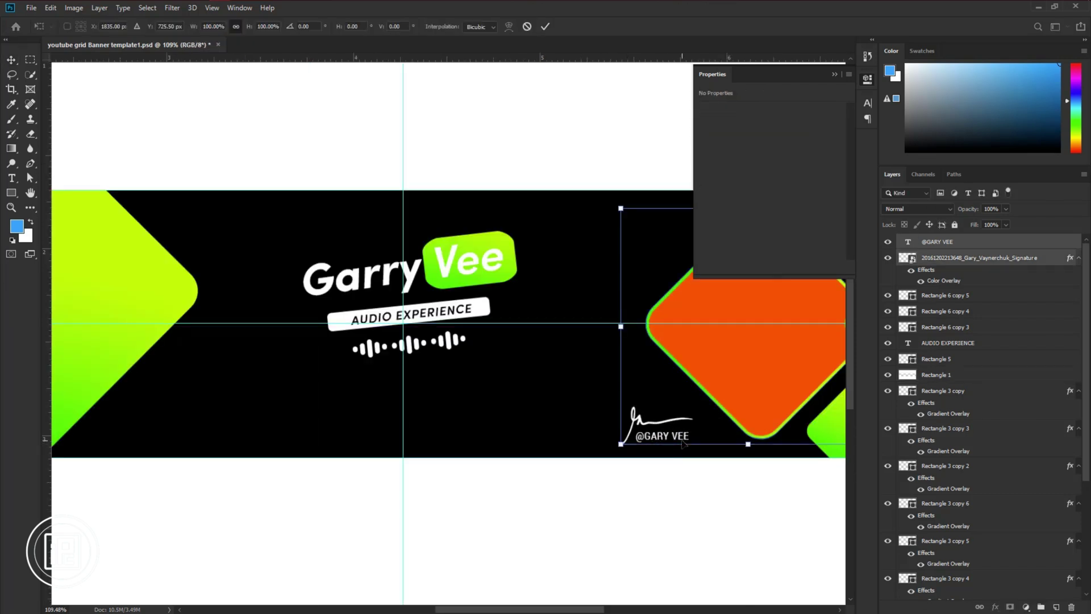
key("Return")
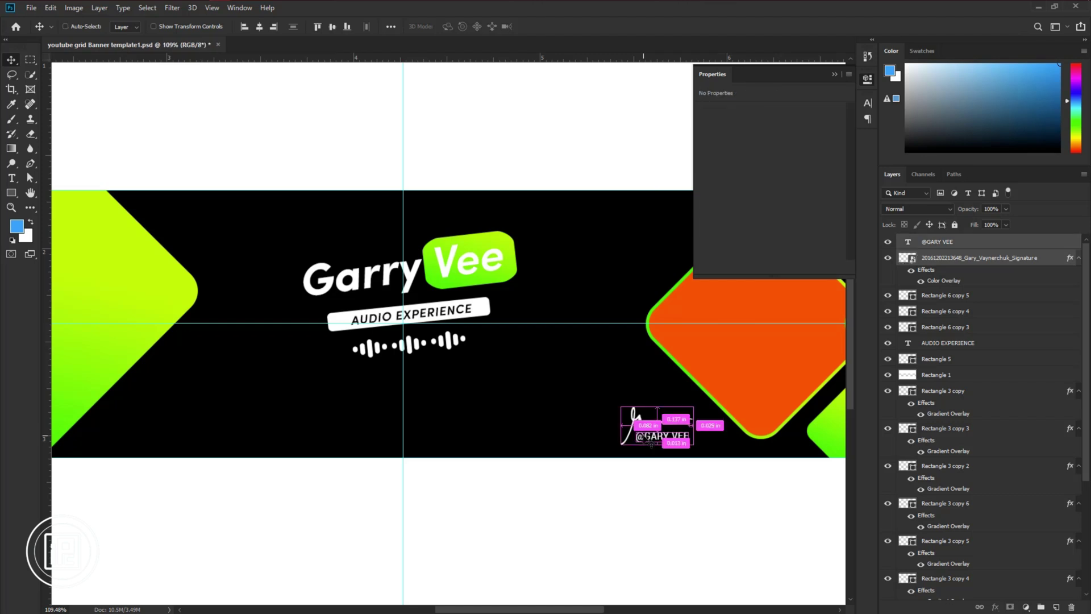
key("ctrl+t")
mouse_move(693, 444)
left_mouse_down()
mouse_move(679, 437)
mouse_move(688, 448)
left_mouse_up()
Bring the four social-media icon files into the banner.
left_click(558, 131)
scroll(582, 358, "down", 5)
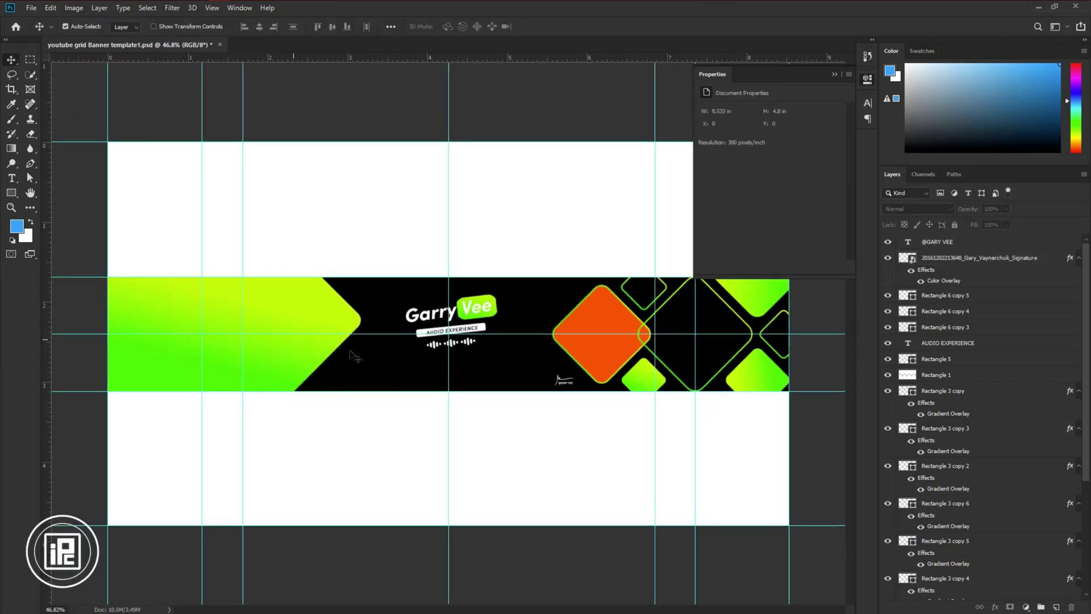
scroll(292, 305, "up", 5)
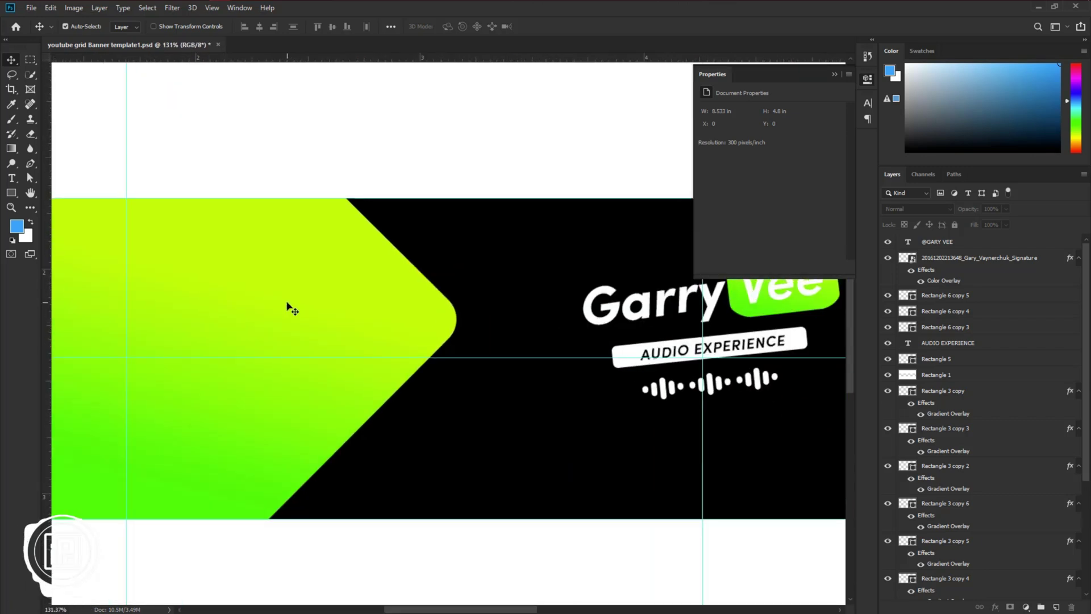
scroll(291, 308, "left", 3)
key("alt+Tab")
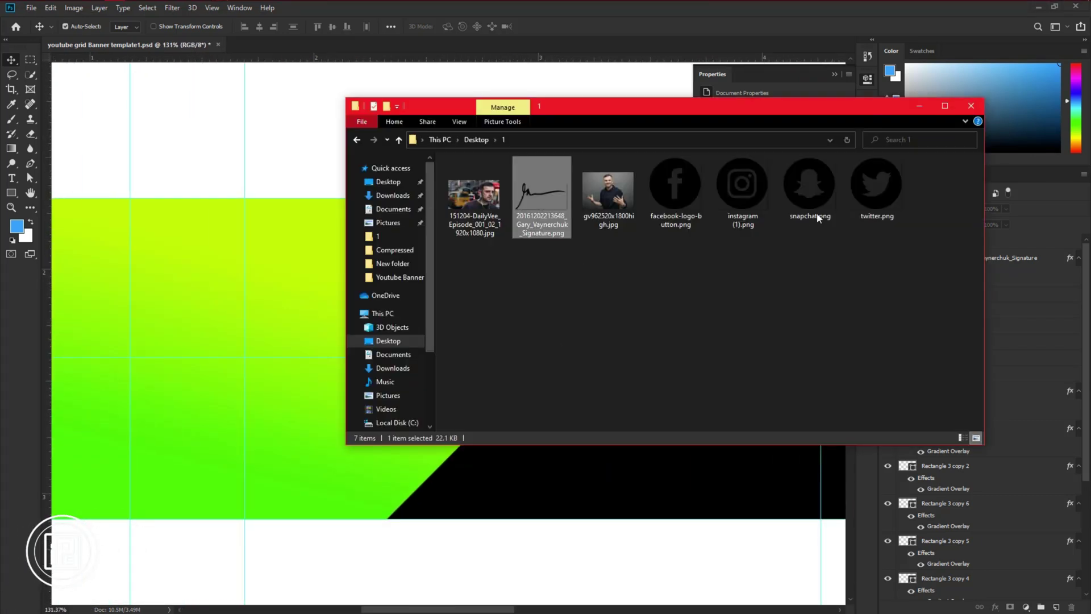
left_click_drag(648, 243, 312, 416)
Shrink the Twitter and Facebook icons onto the green shape.
scroll(431, 406, "down", 2)
left_click_drag(170, 366, 392, 367)
key("Return")
left_click_drag(609, 356, 420, 354)
scroll(390, 377, "up", 3)
key("Return")
Shrink the Instagram and Snapchat icons to matching sizes.
scroll(572, 316, "down", 6)
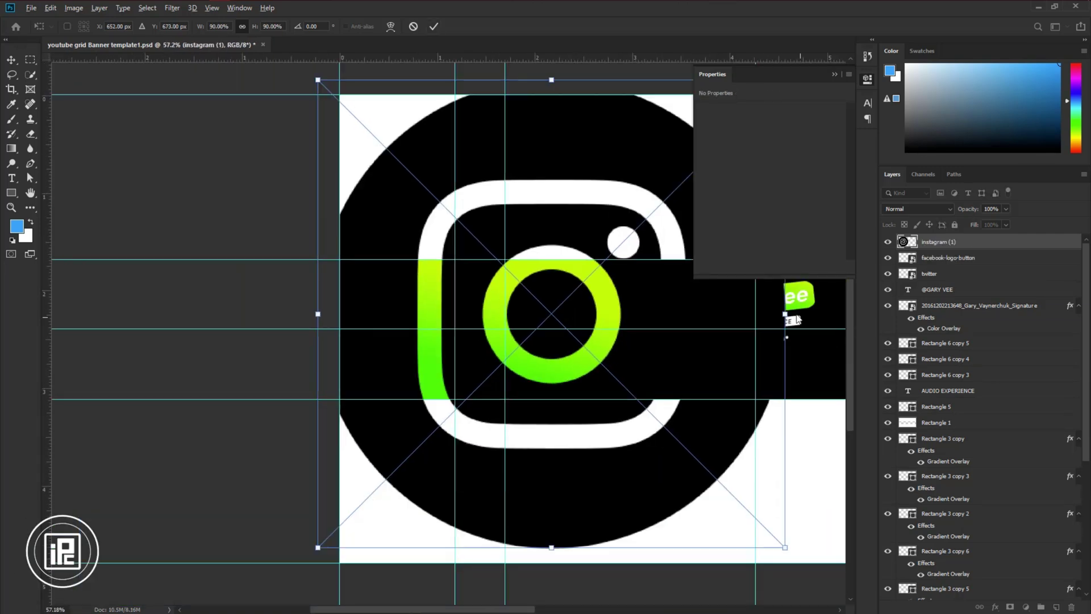
left_click_drag(653, 318, 554, 315)
scroll(554, 315, "up", 5)
left_click_drag(636, 279, 555, 273)
key("Return")
scroll(608, 333, "down", 8)
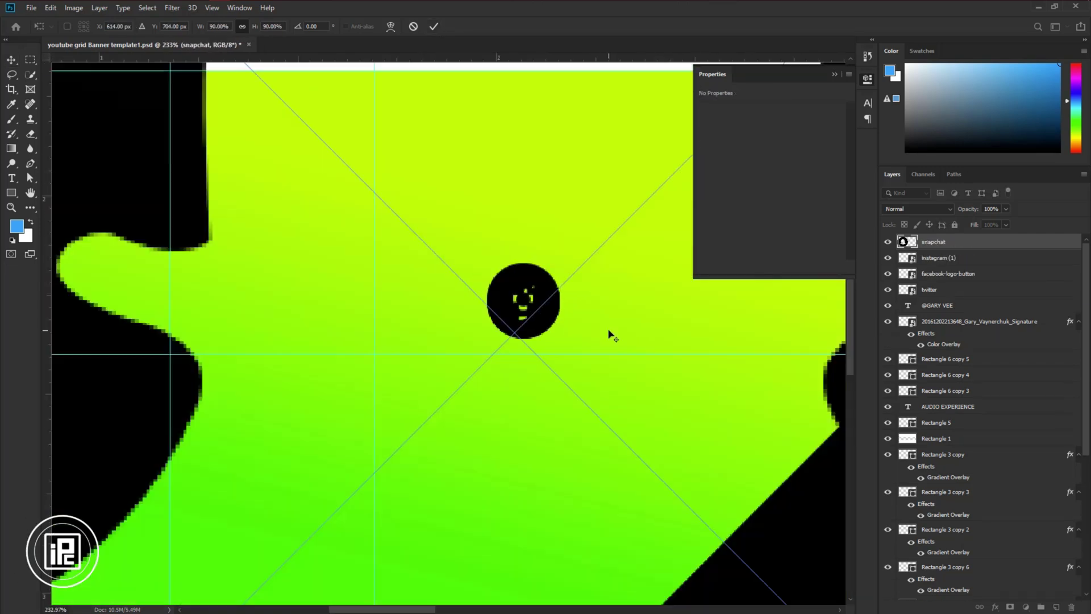
left_click_drag(130, 330, 285, 329)
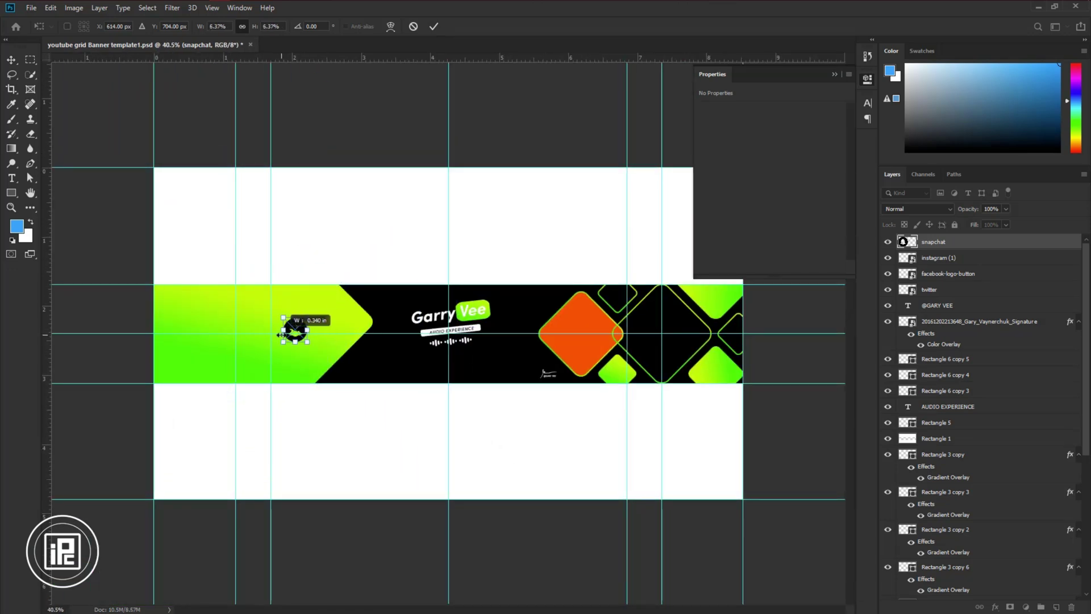
scroll(300, 326, "up", 6)
mouse_move(191, 311)
left_mouse_down()
mouse_move(209, 312)
mouse_move(199, 312)
left_mouse_up()
left_click_drag(180, 402, 181, 331)
key("Return")
Line the four icons up in a row and distribute them evenly horizontally.
scroll(341, 295, "left", 3)
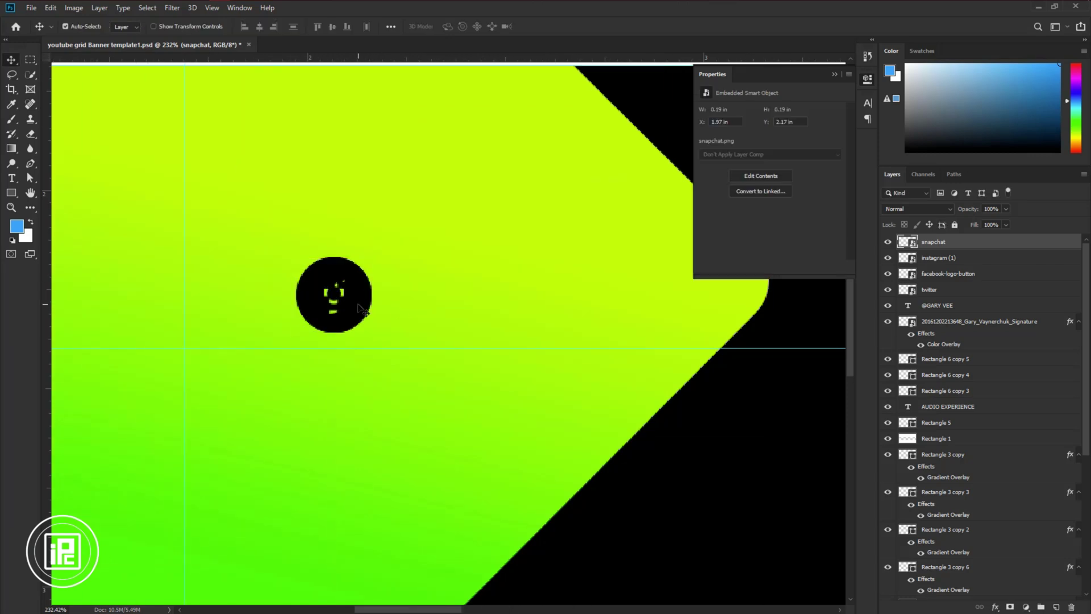
left_click_drag(360, 305, 277, 306)
left_click_drag(341, 305, 327, 161)
left_click(369, 32)
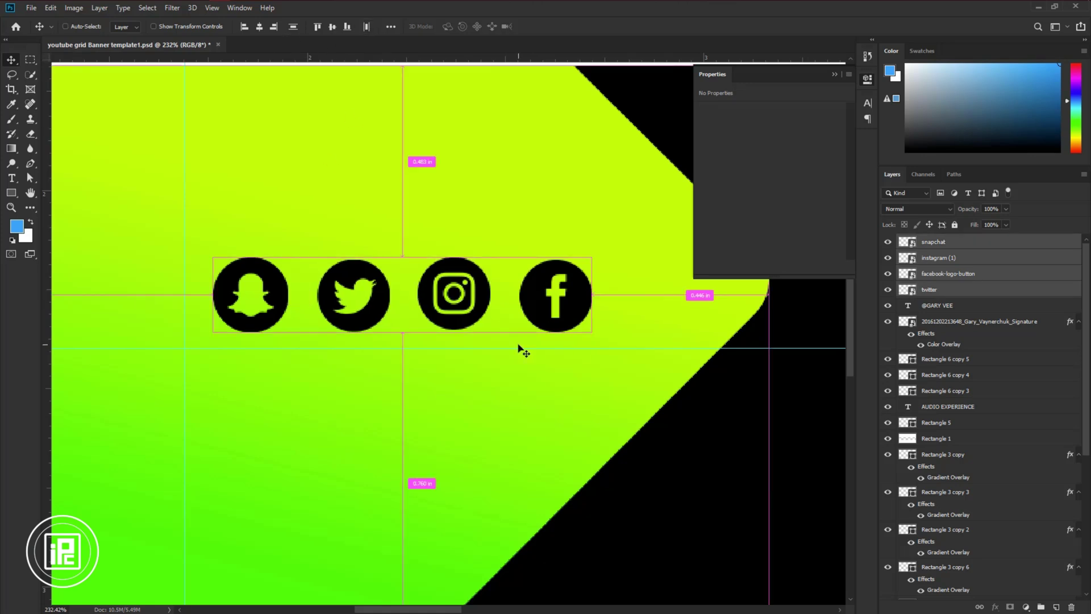
Scale the icon group down to about 61%.
key("ctrl+t")
left_click_drag(594, 333, 556, 295)
key("Return")
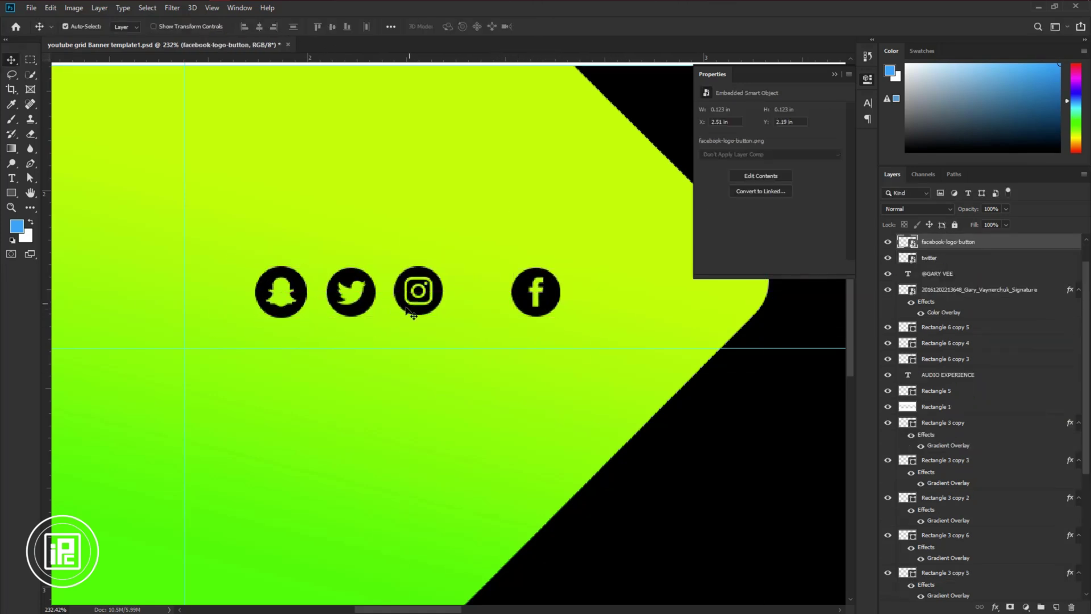
left_click(283, 314, "shift")
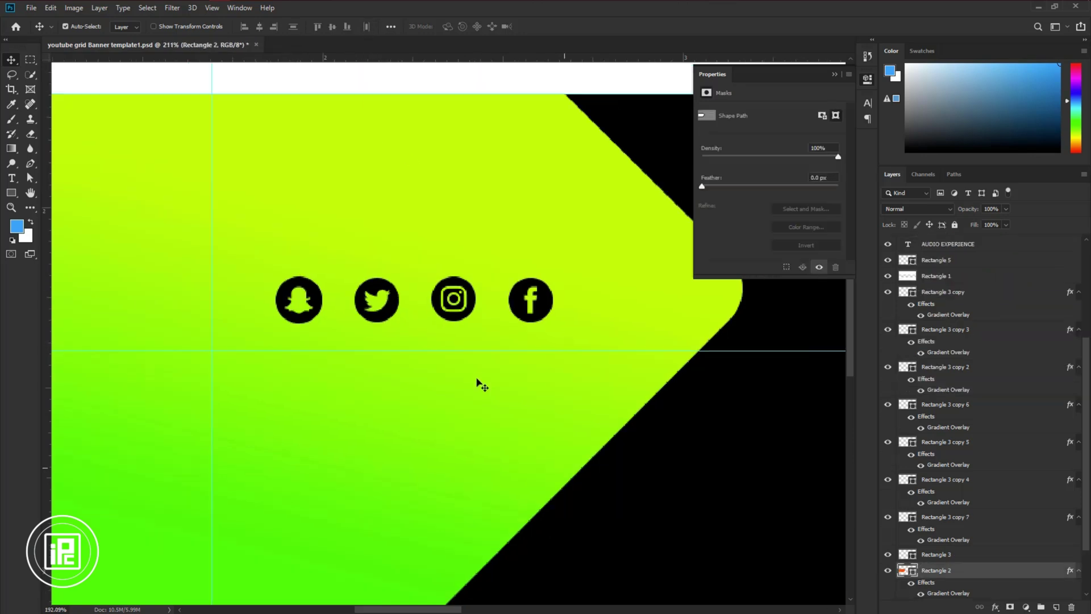
Add 'STAY CONNECTED' text on the black area and move it above the icons.
scroll(480, 382, "up", 2)
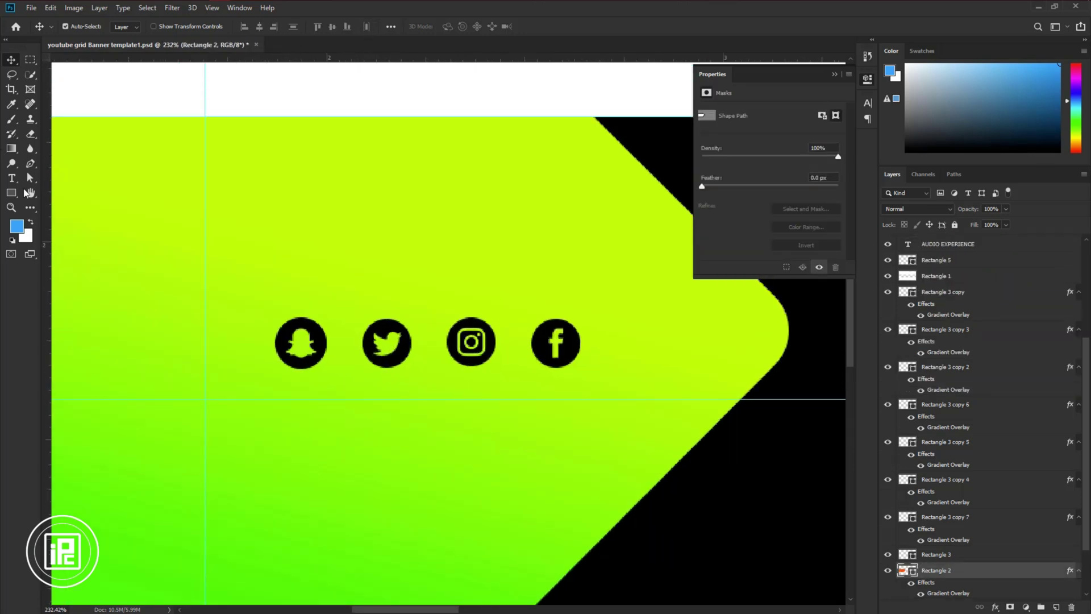
scroll(681, 482, "down", 2)
scroll(682, 481, "right", 2)
left_click(648, 472)
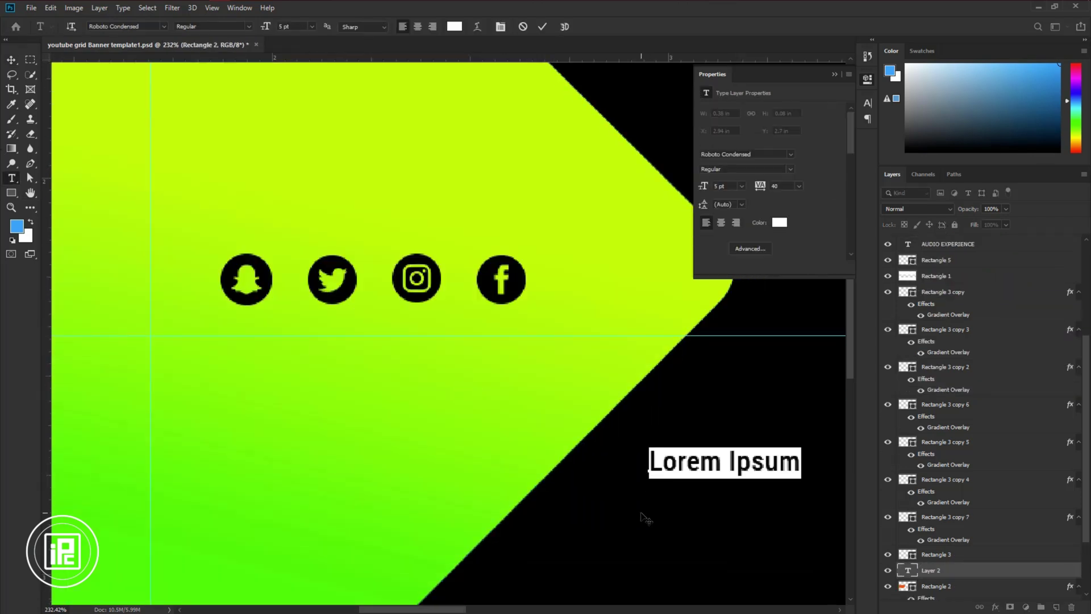
type("STAY CONNE")
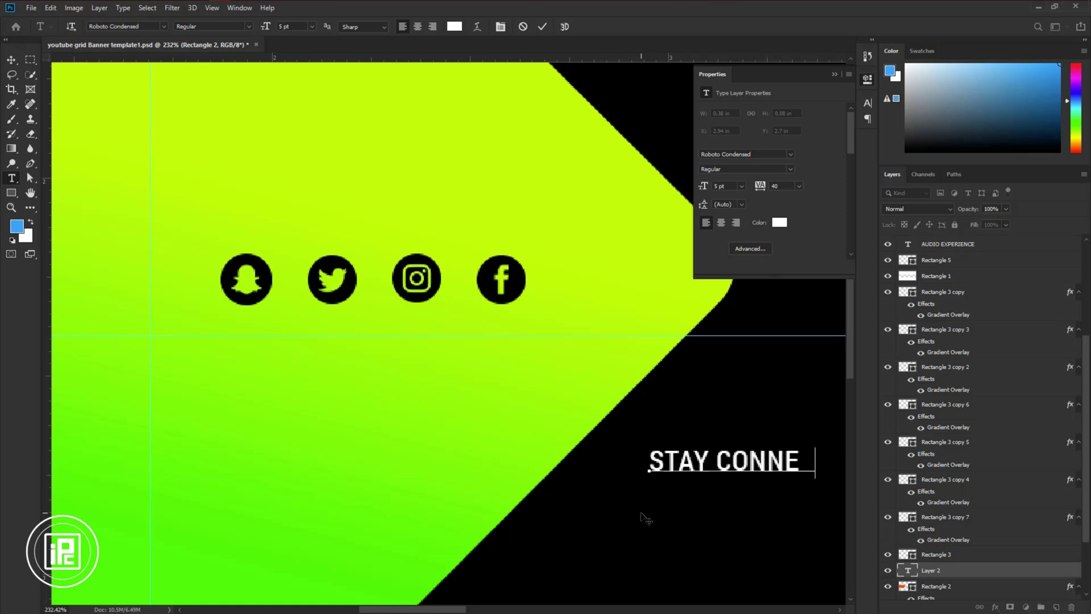
type("CTED")
left_click_drag(657, 521, 267, 246, "ctrl")
key("ctrl+Return")
left_click_drag(390, 211, 392, 349, "ctrl+alt")
triple_click(387, 347)
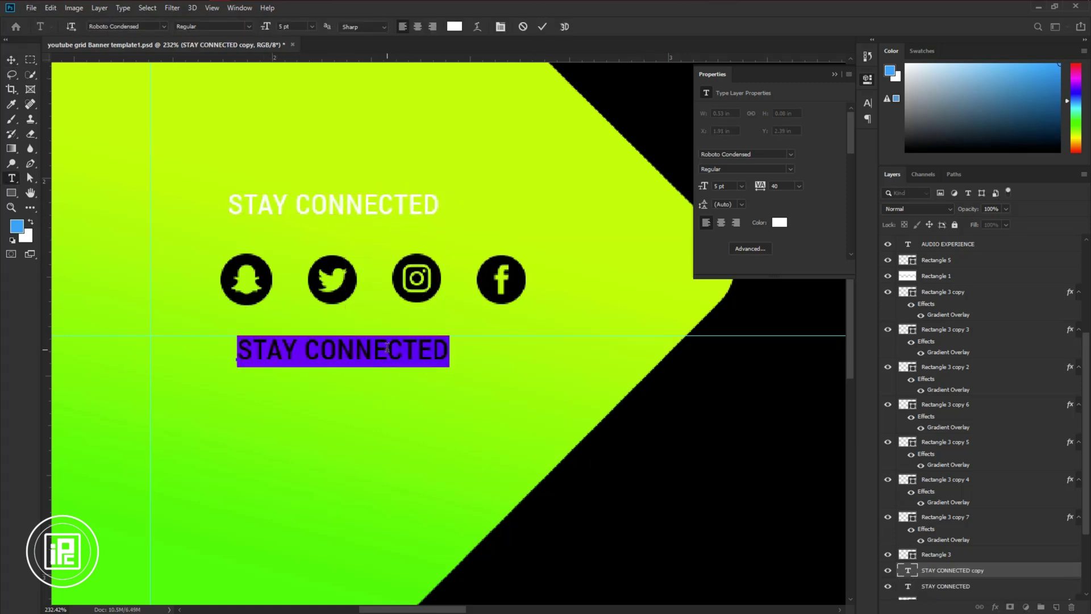
type("@G")
key("BackSpace")
type("gary vee")
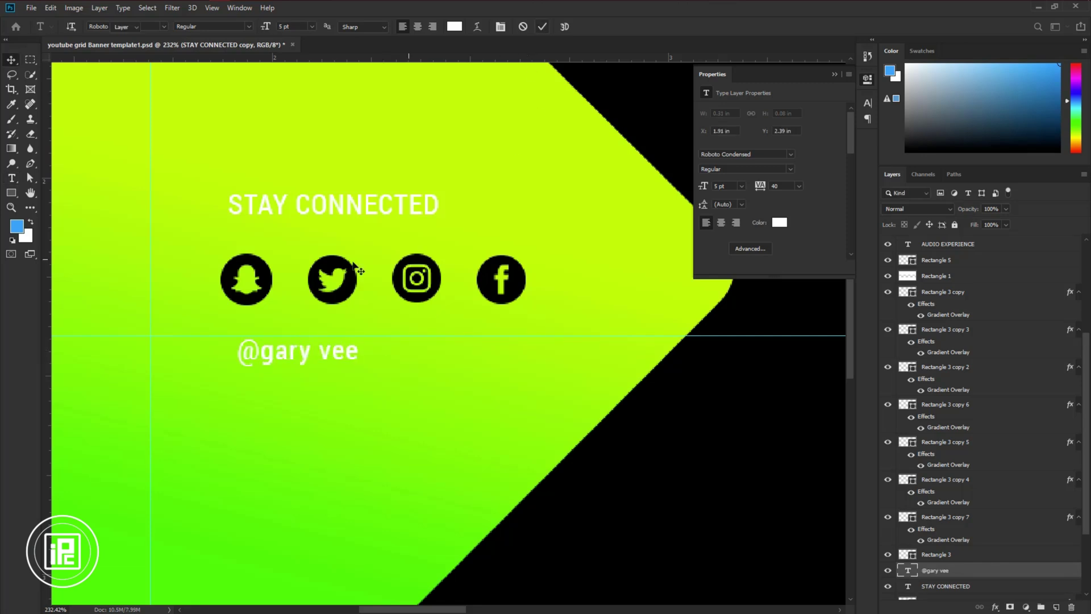
key("ctrl+Return")
Scale both text lines down together toward the icons.
left_click(301, 211, "shift")
key("ctrl+t")
left_click_drag(317, 211, 331, 236)
key("Return")
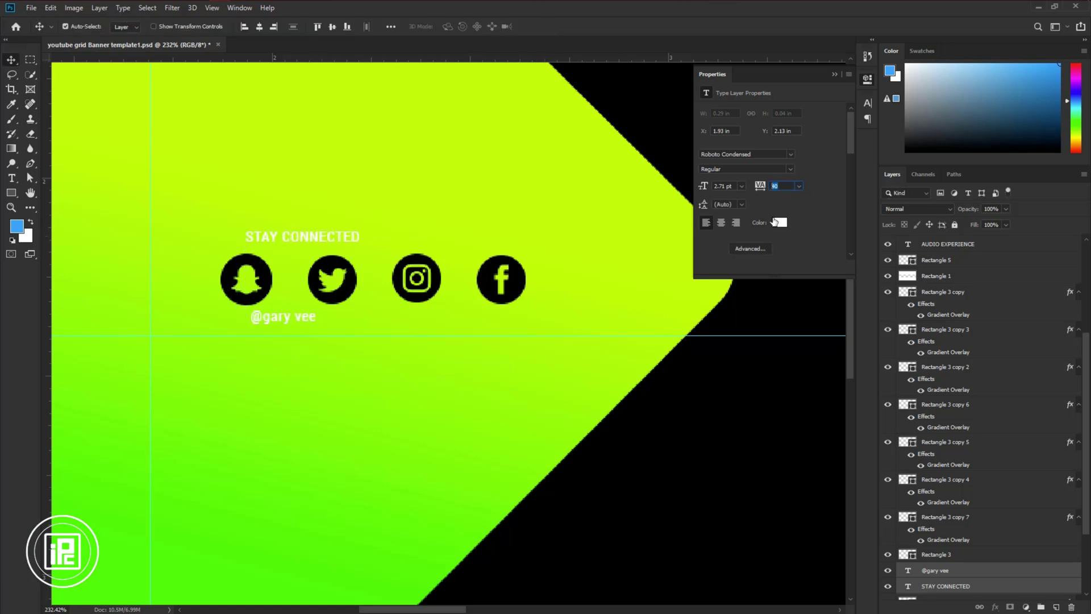
Set the letter tracking of the text to 800.
type("500")
key("Return")
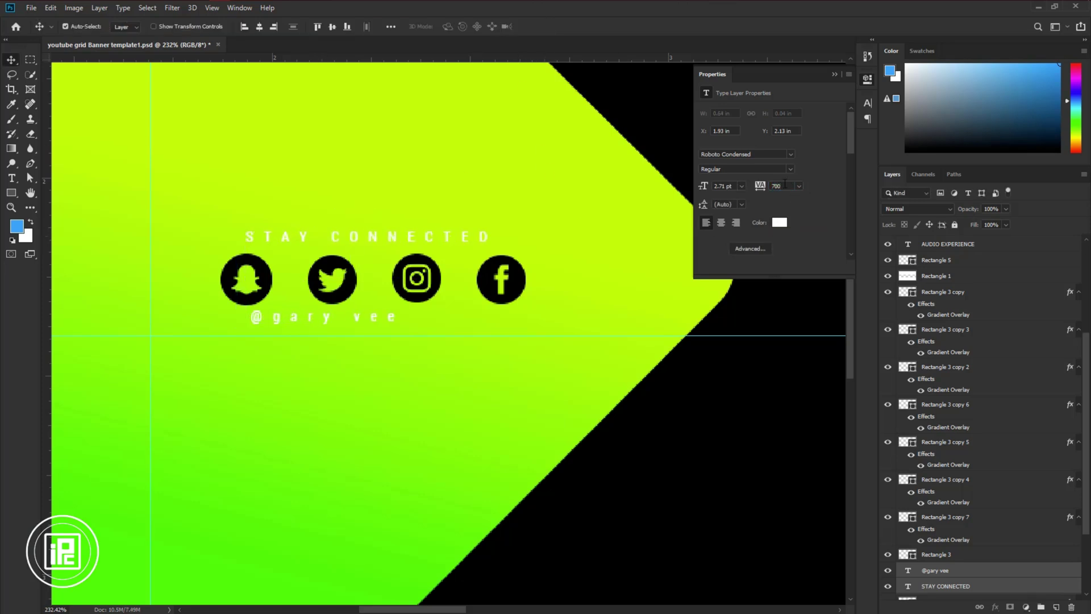
type("800")
key("Return")
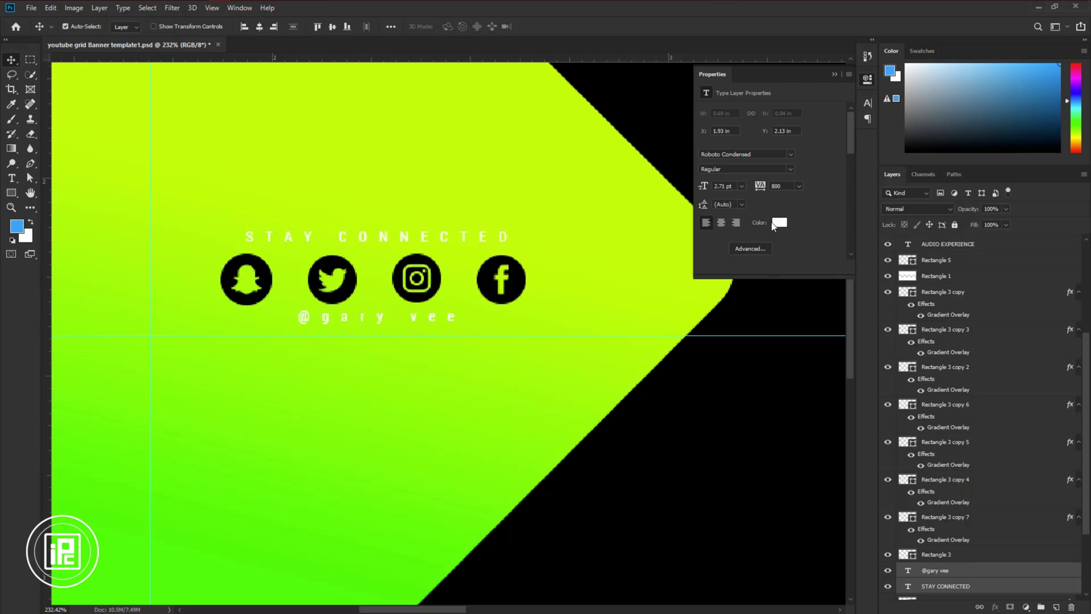
left_click(779, 222)
left_click(724, 284)
left_click(973, 138)
left_click_drag(430, 323, 430, 329)
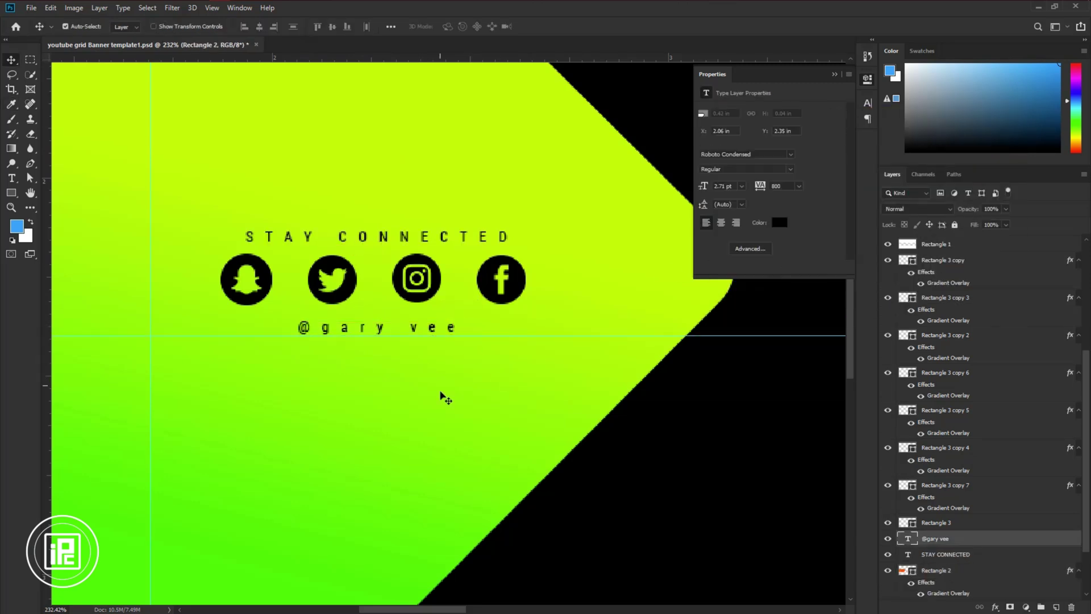
Finalize the text positions, nudging 'STAY CONNECTED' slightly higher.
left_click(441, 402)
left_click_drag(383, 238, 383, 230)
left_click(413, 368)
Choose the Ellipse shape mode and select the Rectangle 4 layer.
left_click(12, 193)
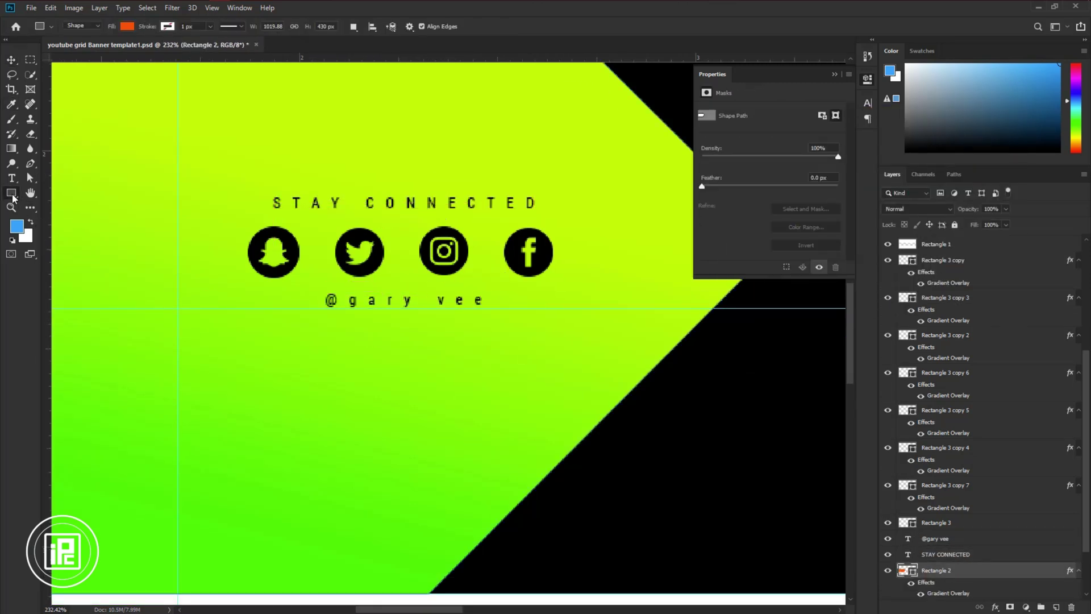
right_click(11, 193)
left_click(57, 213)
left_click(126, 26)
key("Escape")
key("v")
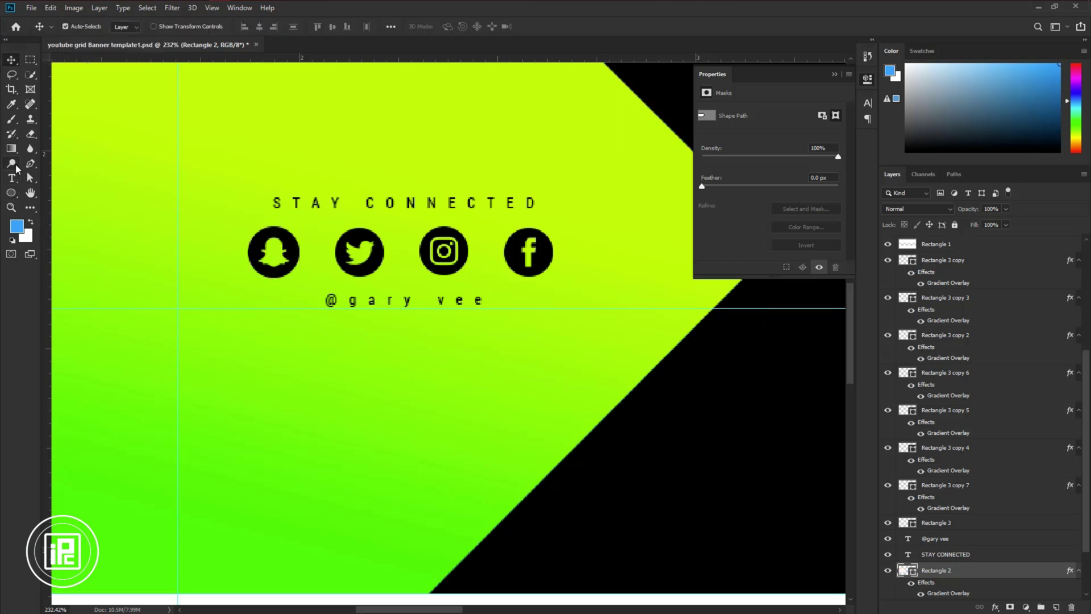
scroll(966, 455, "down", 2)
left_click(932, 591)
left_click(942, 555)
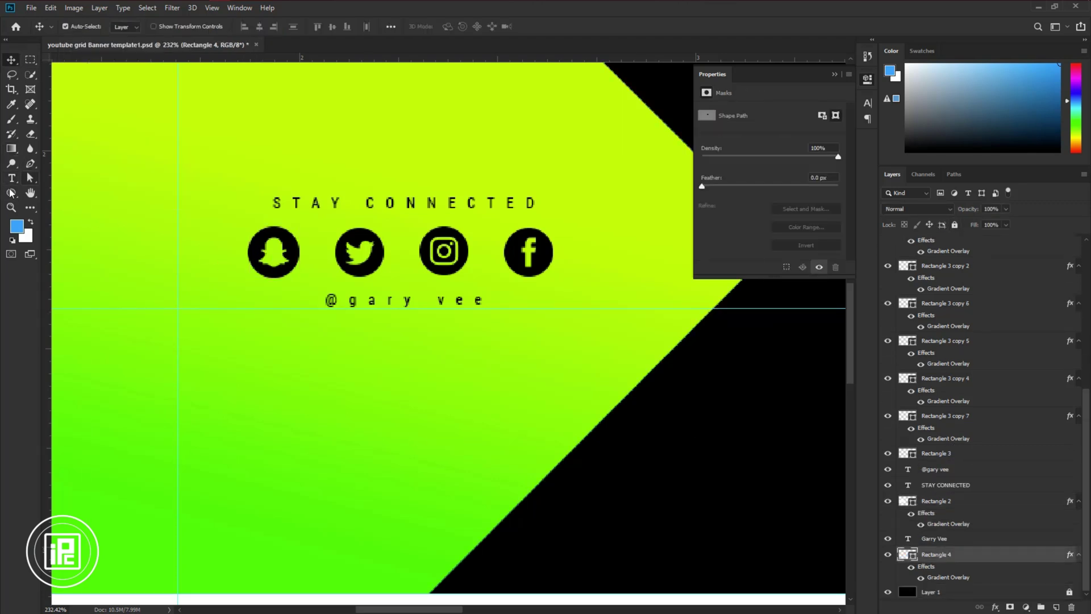
Draw a white circle over the Snapchat icon, layered above Rectangle 2.
key("u")
left_click_drag(251, 228, 294, 275)
left_click_drag(962, 552, 960, 499)
left_click(705, 164)
left_click(713, 221)
key("Return")
Copy the white circle onto the Twitter, Instagram and Facebook icons, then fit the banner on screen.
key("v")
left_click_drag(274, 257, 444, 252)
left_click_drag(360, 253, 540, 263)
key("ctrl+0")
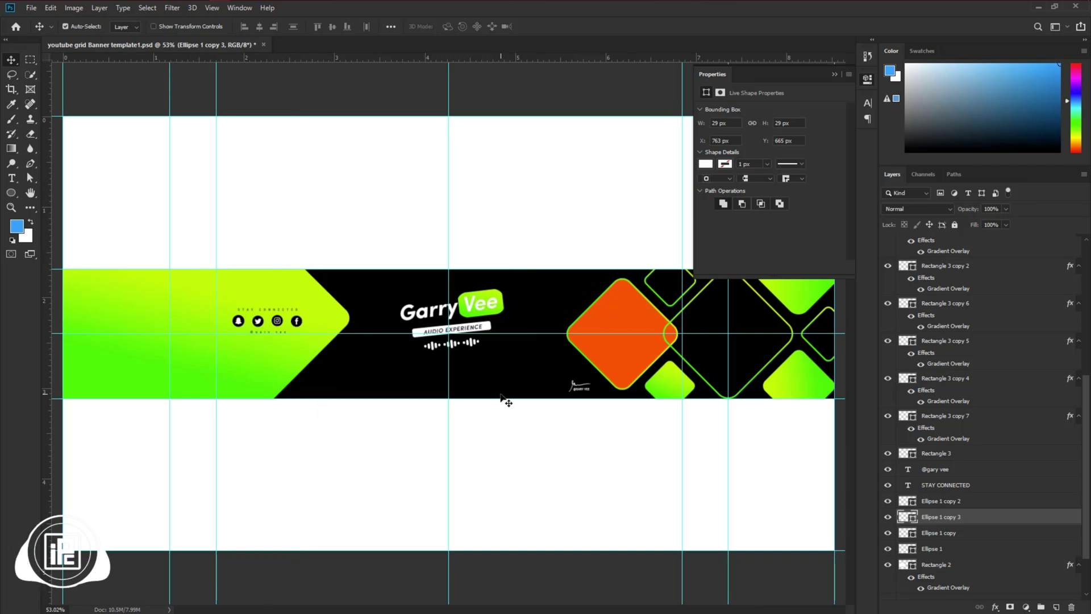
left_click(834, 74)
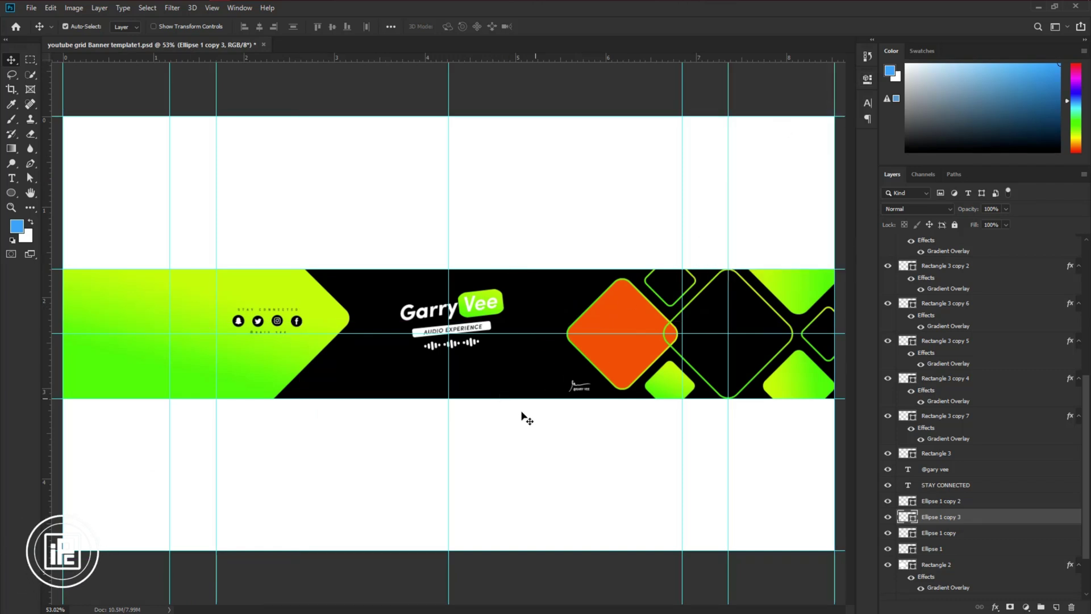
left_click(518, 418)
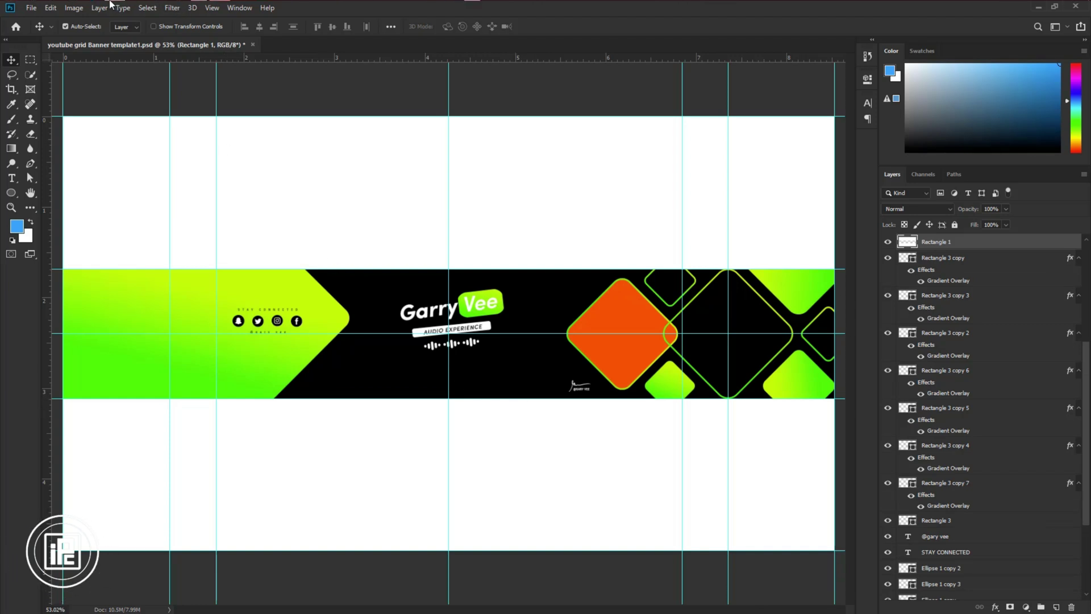
Place the DailyVee street photo, send it to the bottom and lower its fill to 40%.
key("alt+Tab")
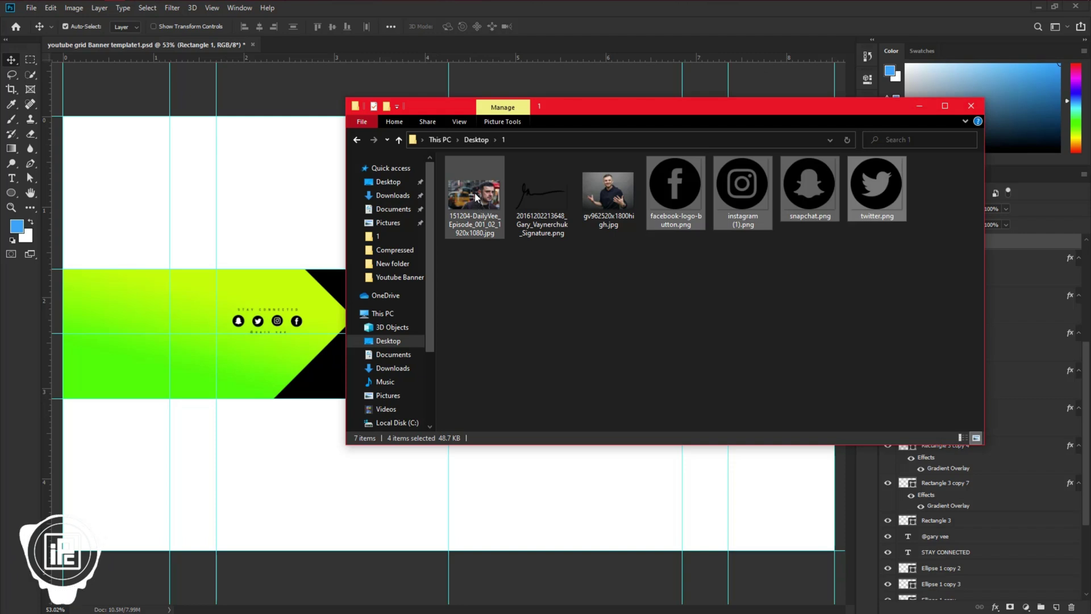
left_click_drag(476, 197, 332, 388)
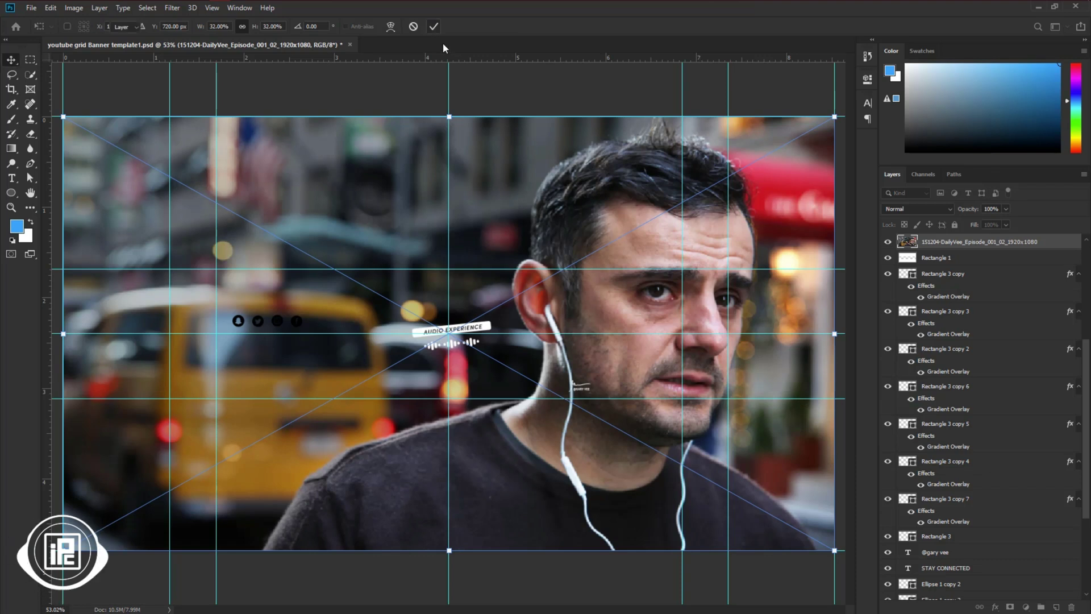
left_click(434, 30)
left_click_drag(1003, 243, 946, 588)
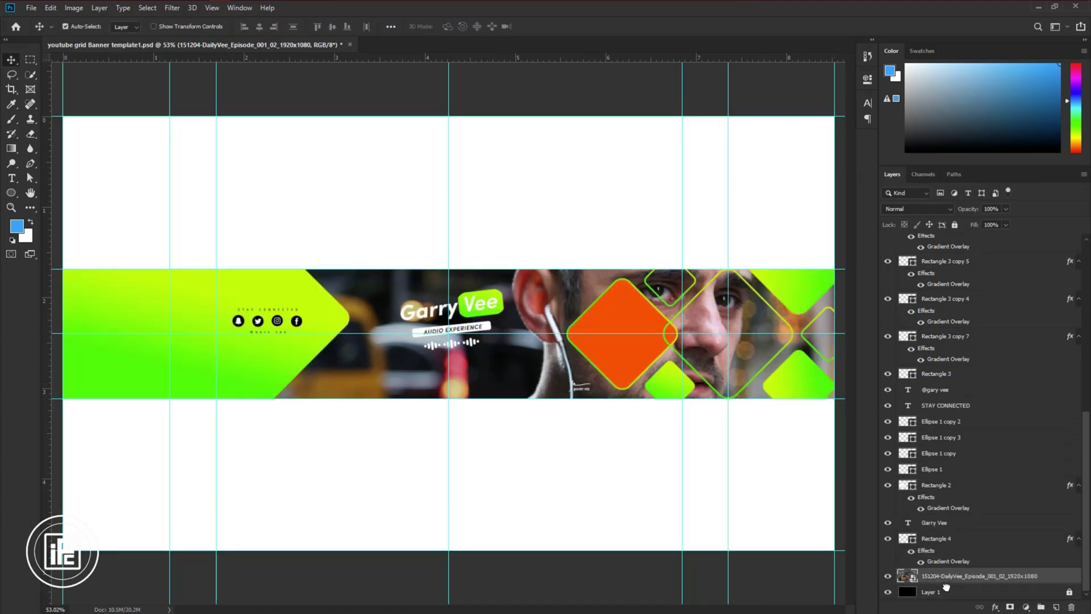
left_click_drag(954, 228, 941, 228)
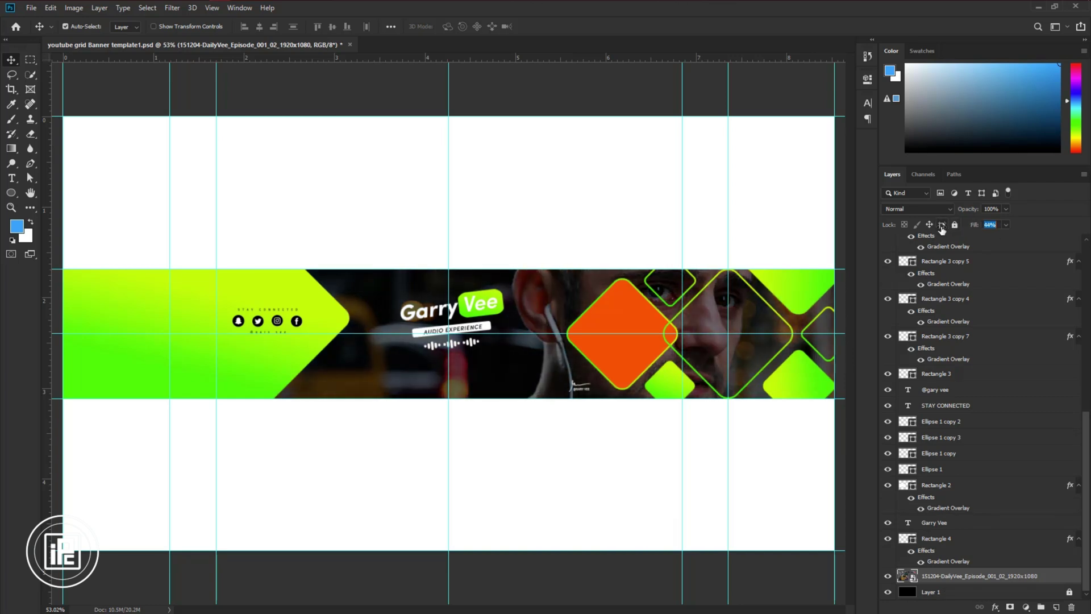
Select the orange diamond and drag the second photo of the man into the banner.
left_click(621, 349)
key("alt+Tab")
left_click_drag(608, 185, 653, 483)
Scale the second photo over the diamond, clip it to Rectangle 3, and restore the white band layer to the top.
left_click_drag(697, 344, 745, 367)
left_click(433, 26)
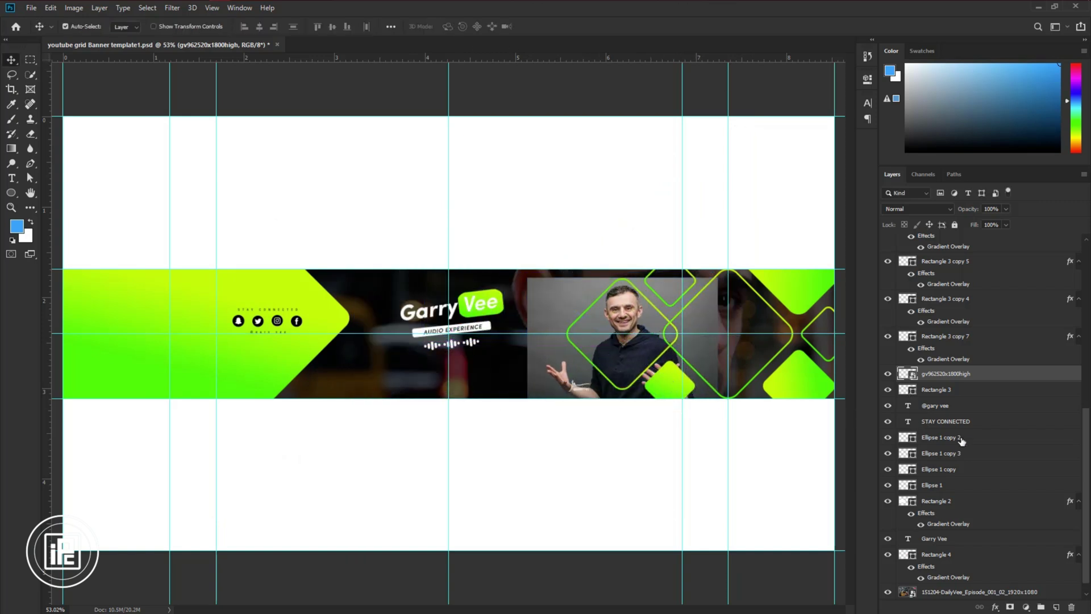
key("ctrl+alt+g")
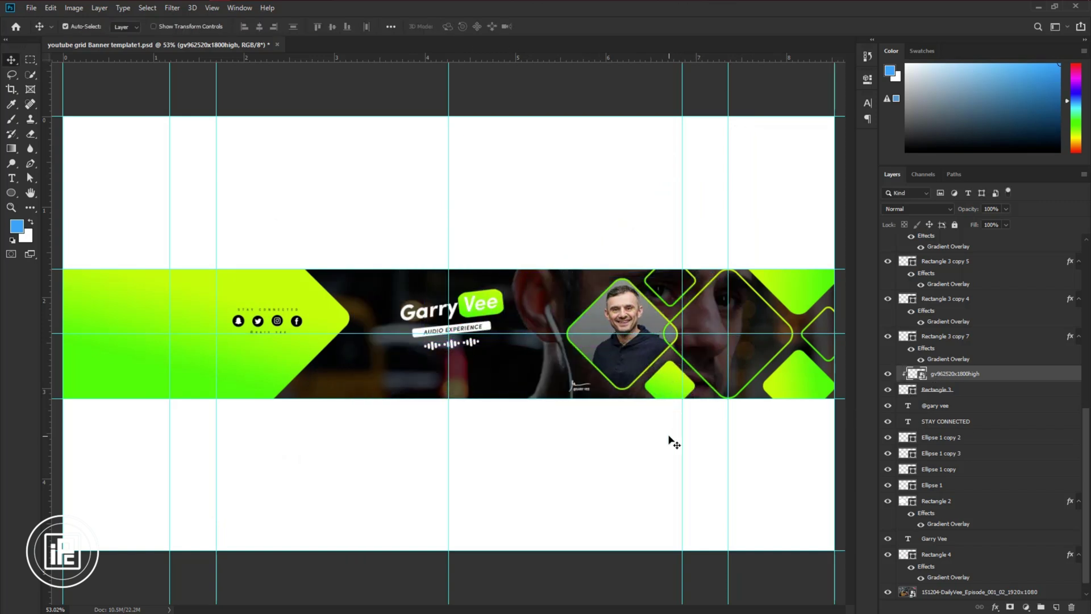
scroll(931, 369, "up", 7)
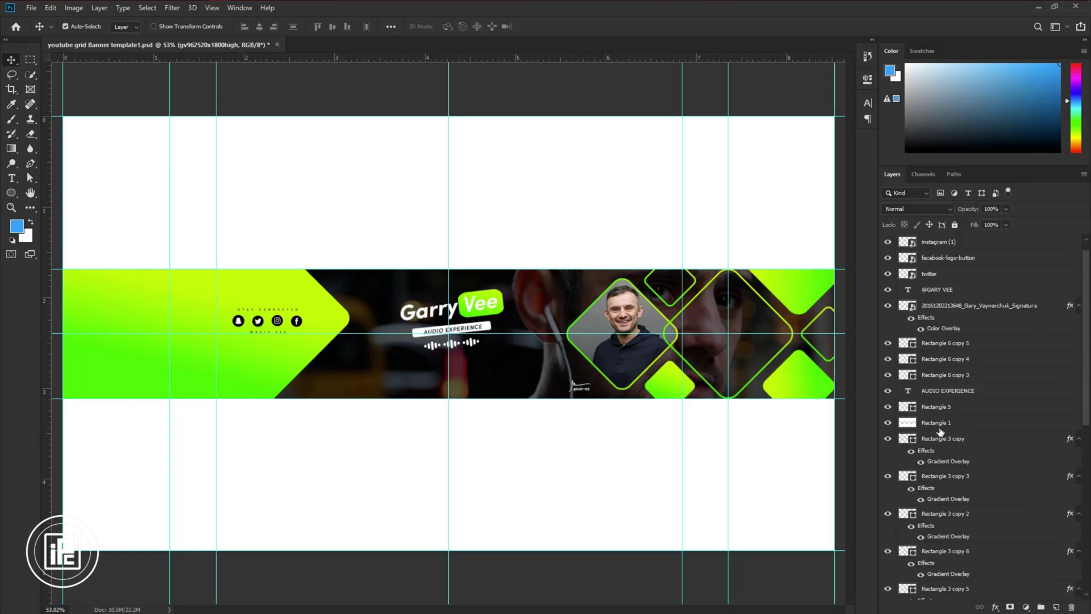
left_click_drag(937, 422, 930, 238)
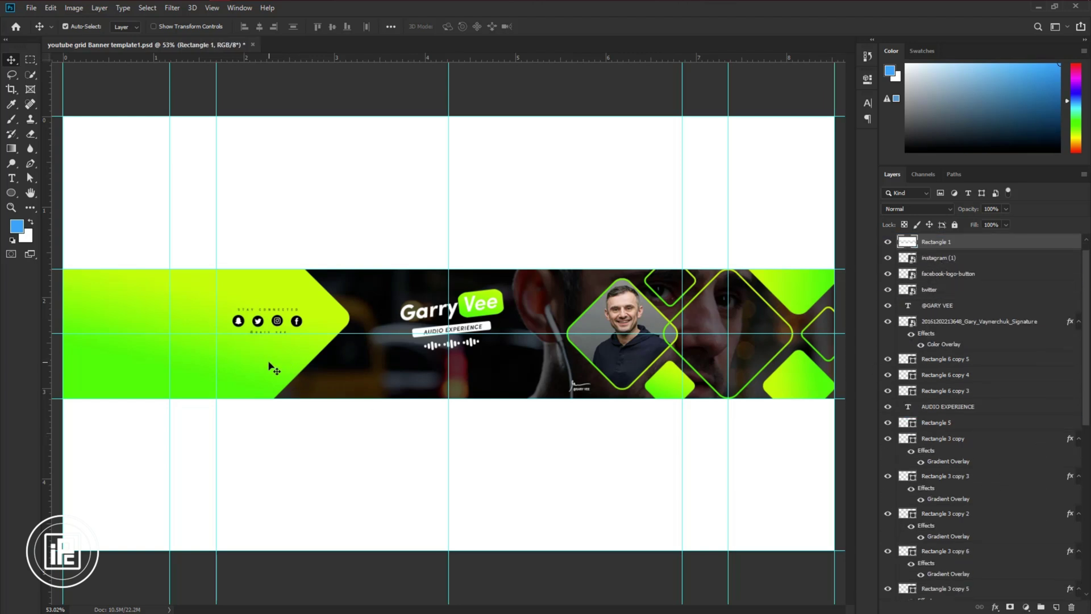
left_click_drag(270, 366, 280, 360)
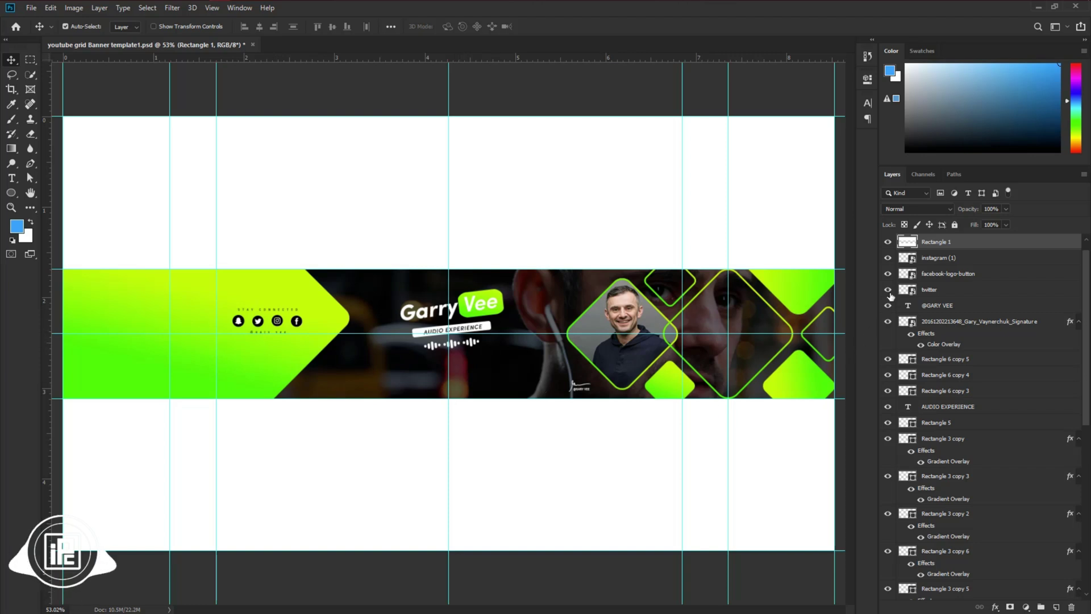
Hide the Rectangle 1 white band layer and select the street photo layer.
left_click(888, 242)
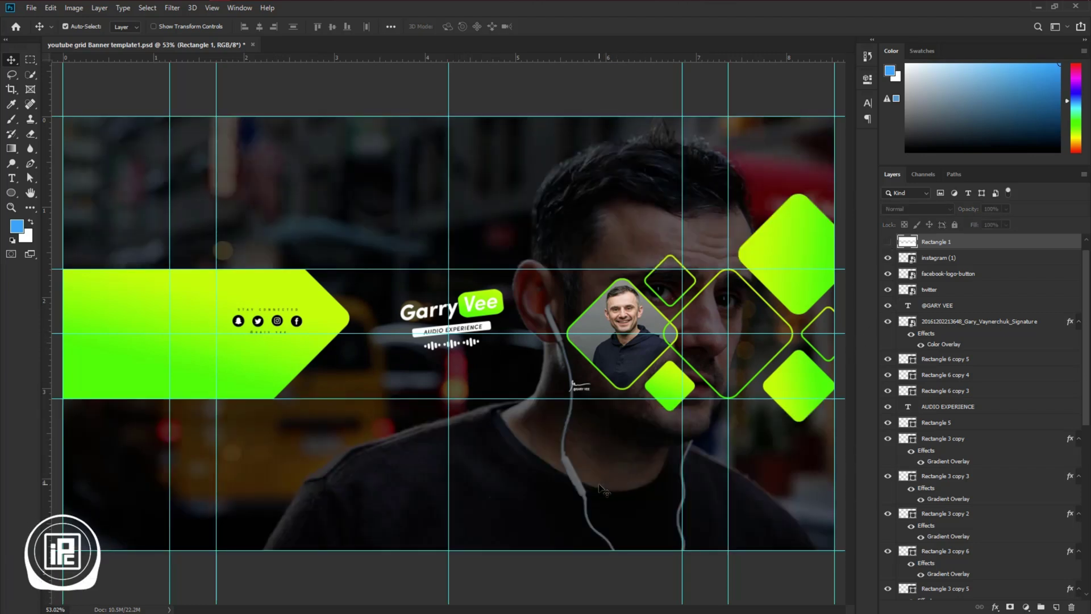
left_click(601, 487)
scroll(601, 488, "down", 3)
scroll(601, 488, "up", 1)
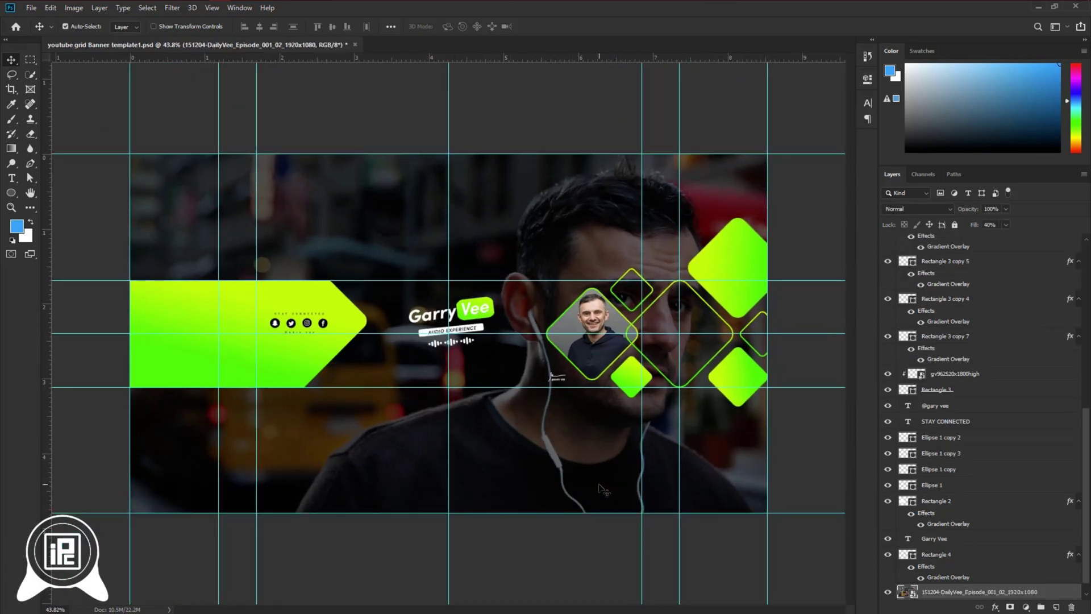